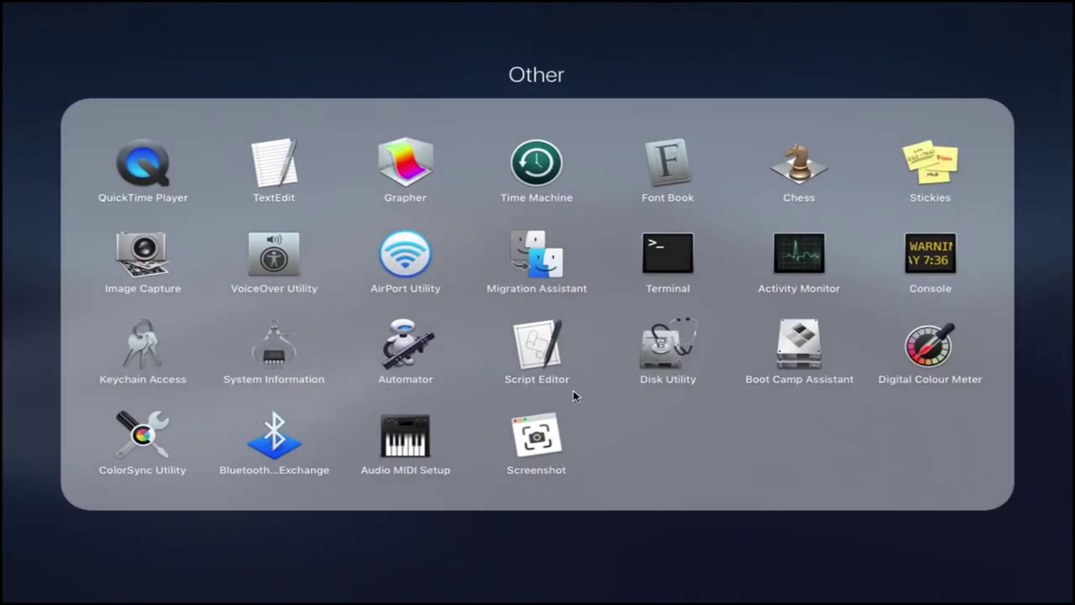
{"action": "left_click", "coordinate": [562, 587]}
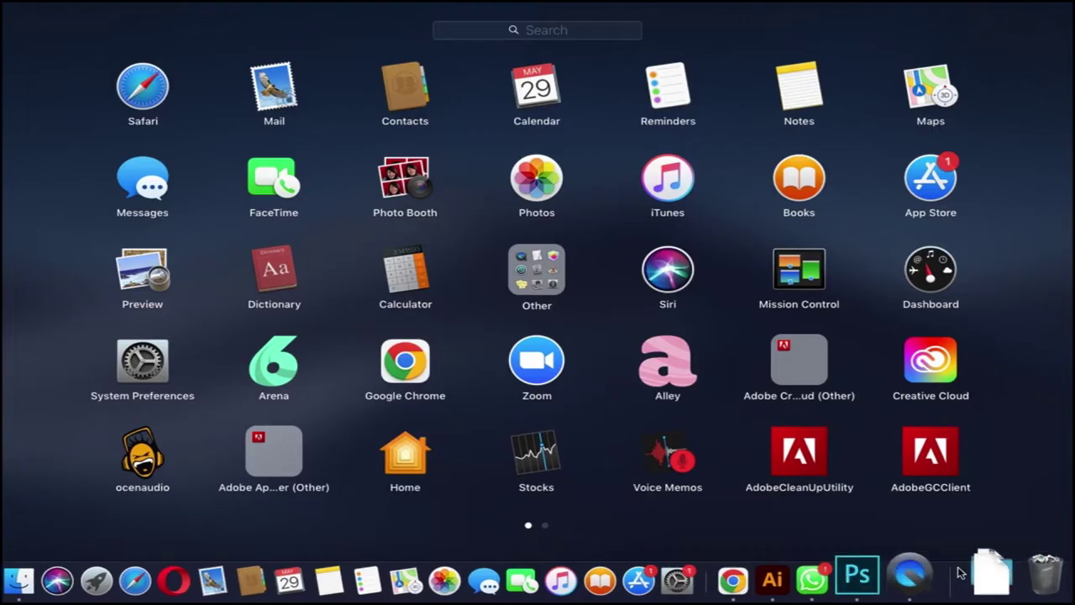
{"action": "left_click", "coordinate": [888, 558]}
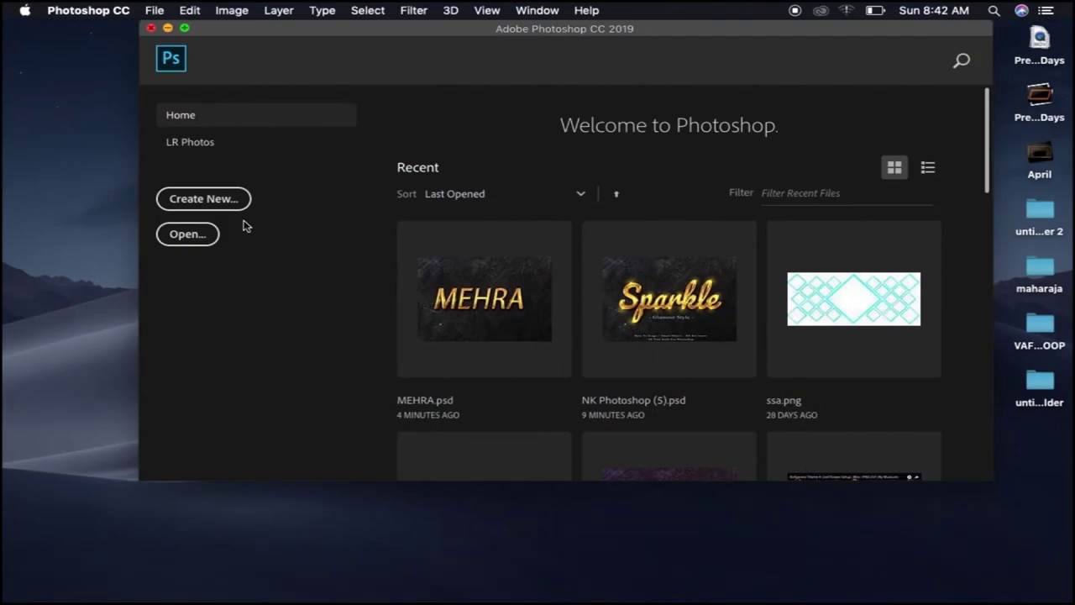
{"action": "left_click", "coordinate": [204, 199]}
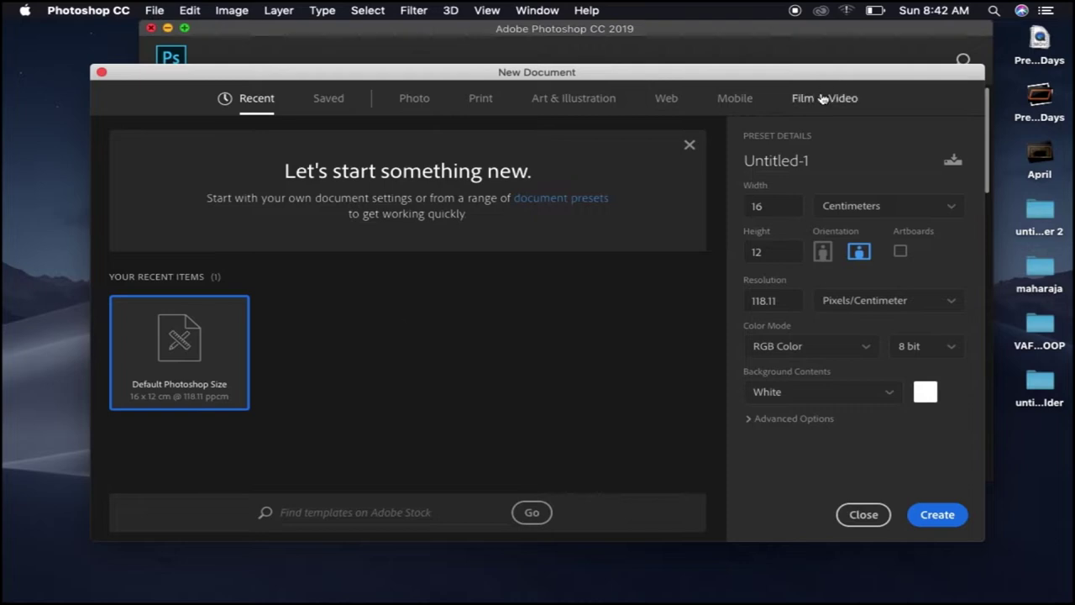
{"action": "left_click", "coordinate": [822, 98]}
{"action": "left_click", "coordinate": [930, 519]}
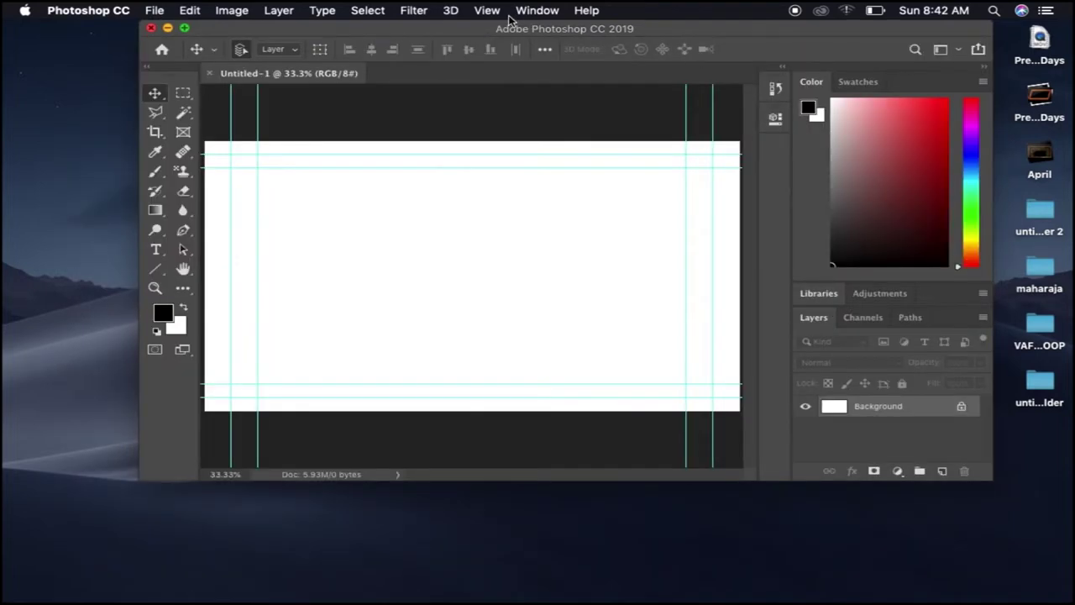
{"action": "left_click_drag", "start_coordinate": [352, 31], "coordinate": [329, 41]}
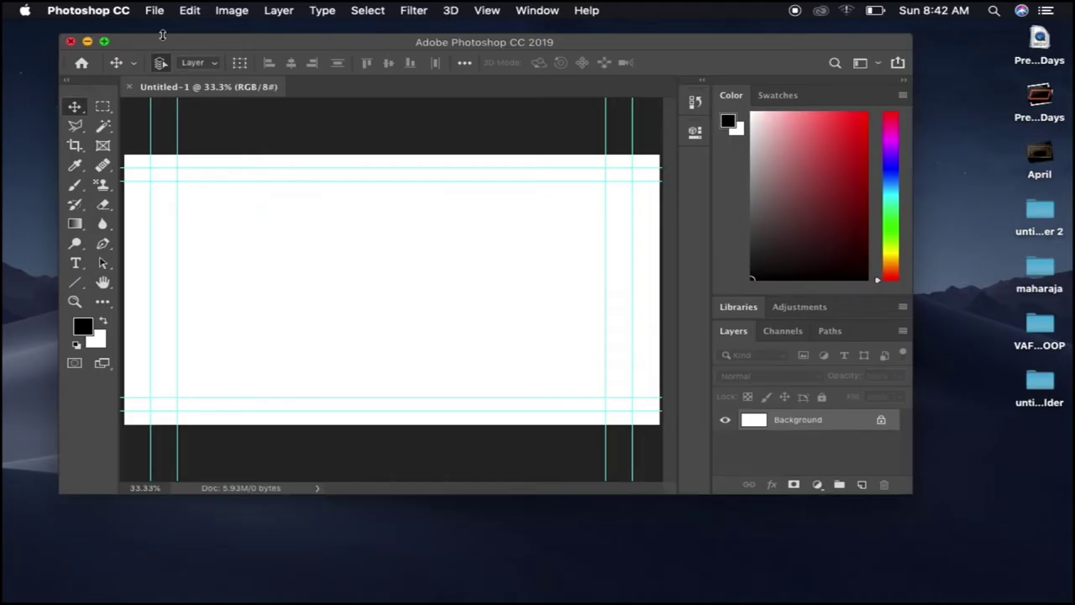
{"action": "left_click", "coordinate": [71, 44]}
Step: Open MEHRA.psd from the desktop folder "untitled folder 2"
{"action": "left_click", "coordinate": [893, 229]}
{"action": "double_click", "coordinate": [1042, 213]}
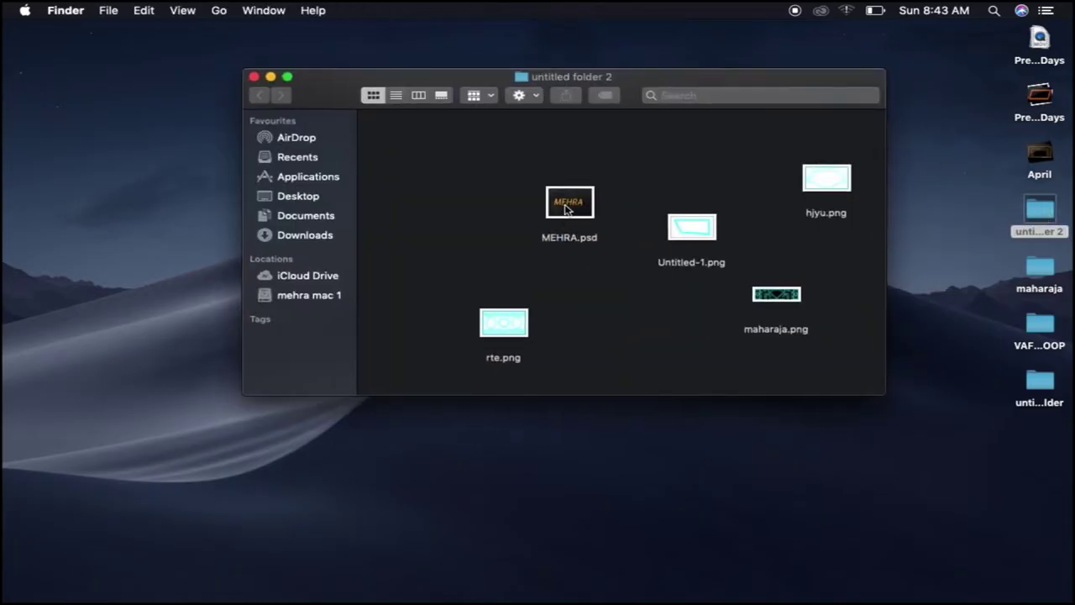
{"action": "double_click", "coordinate": [567, 208]}
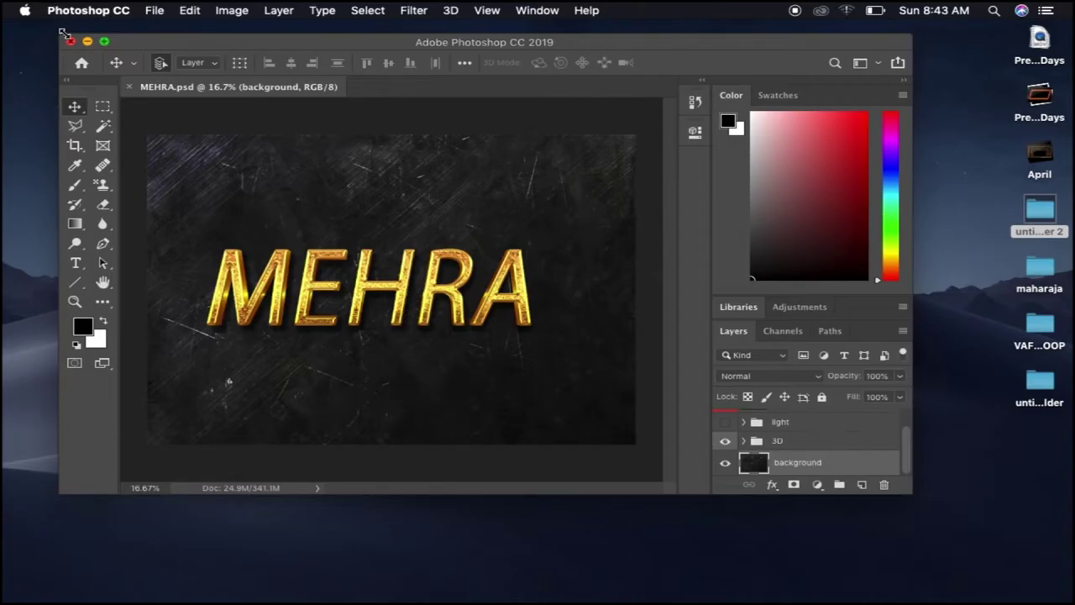
{"action": "left_click", "coordinate": [71, 42]}
{"action": "left_click", "coordinate": [592, 309]}
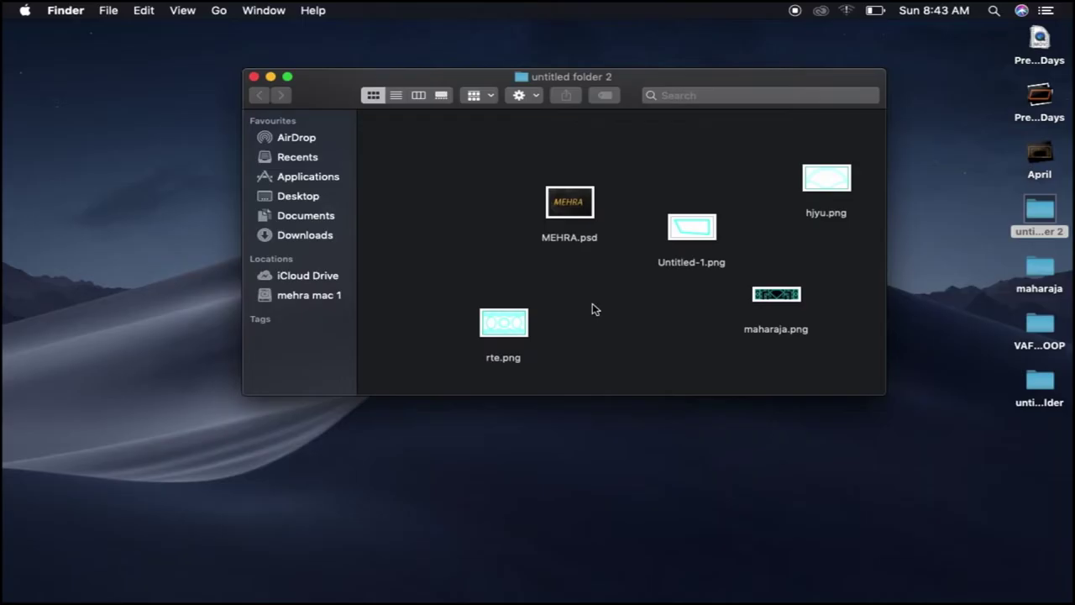
{"action": "double_click", "coordinate": [571, 208]}
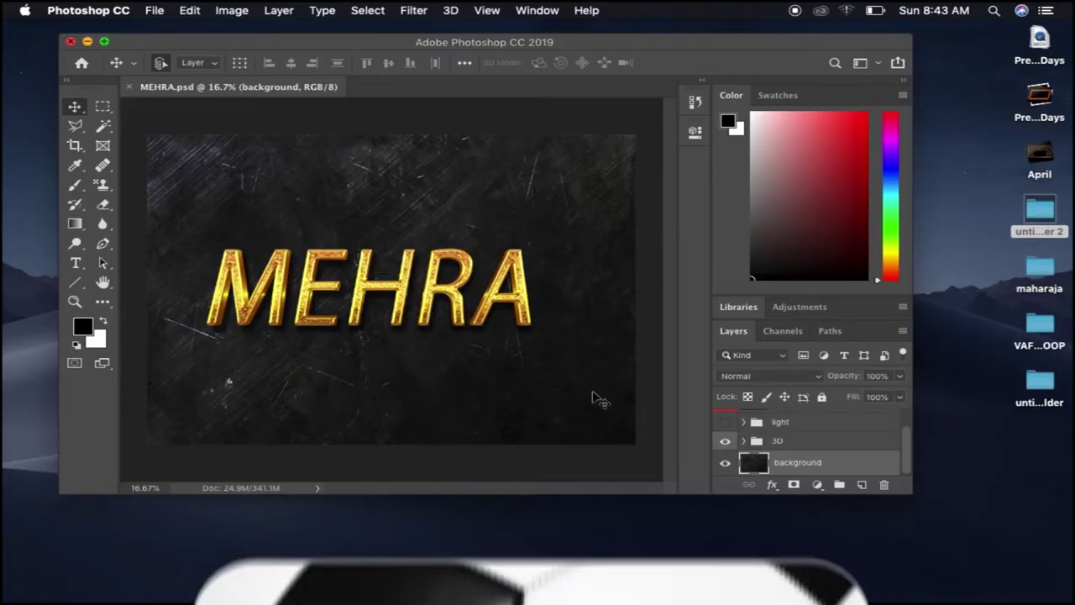
Step: Open the contents of the "click hare your name" smart object and delete all of its text
{"action": "scroll", "coordinate": [761, 429], "scroll_direction": "up", "scroll_amount": 2}
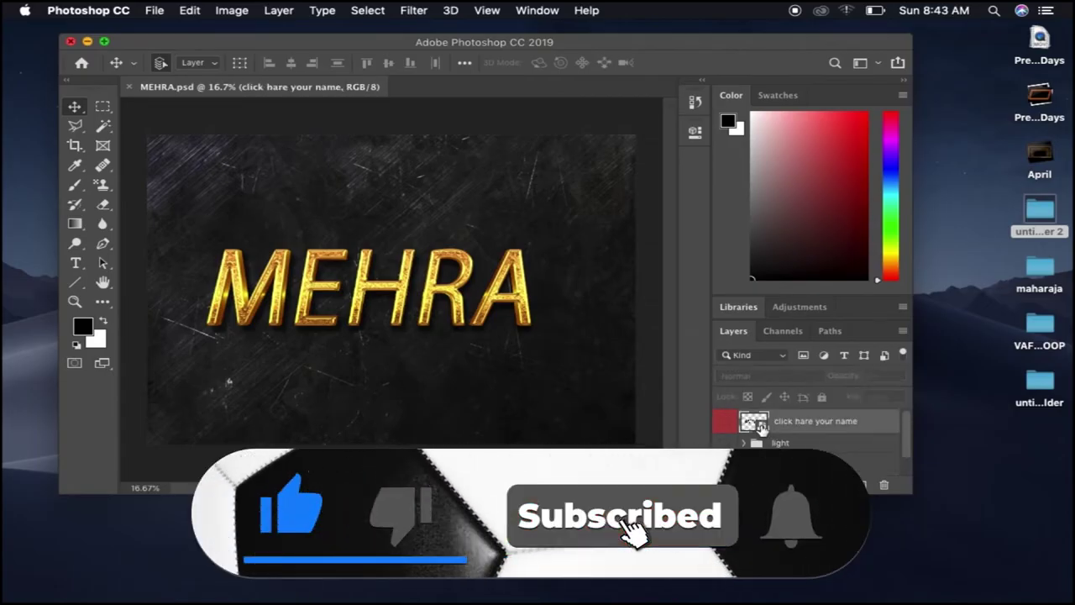
{"action": "double_click", "coordinate": [761, 429]}
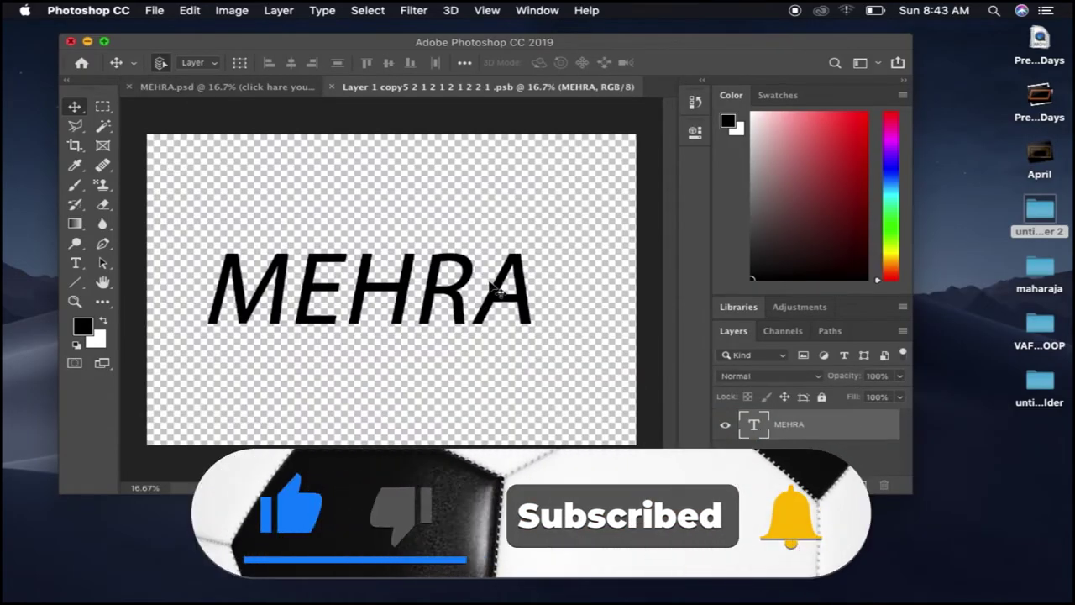
{"action": "double_click", "coordinate": [523, 292]}
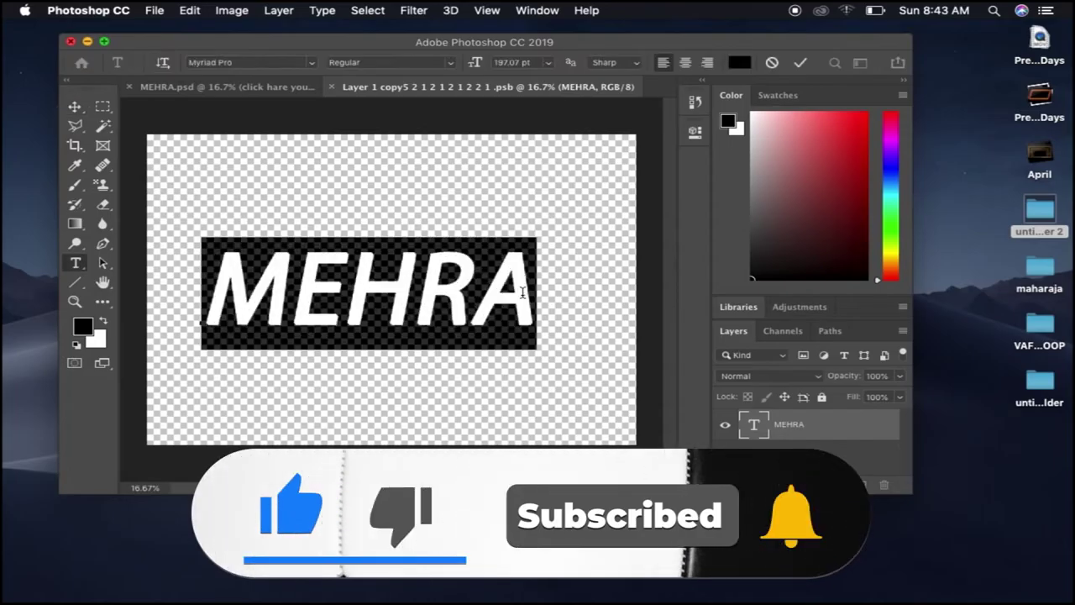
{"action": "left_click", "coordinate": [535, 293]}
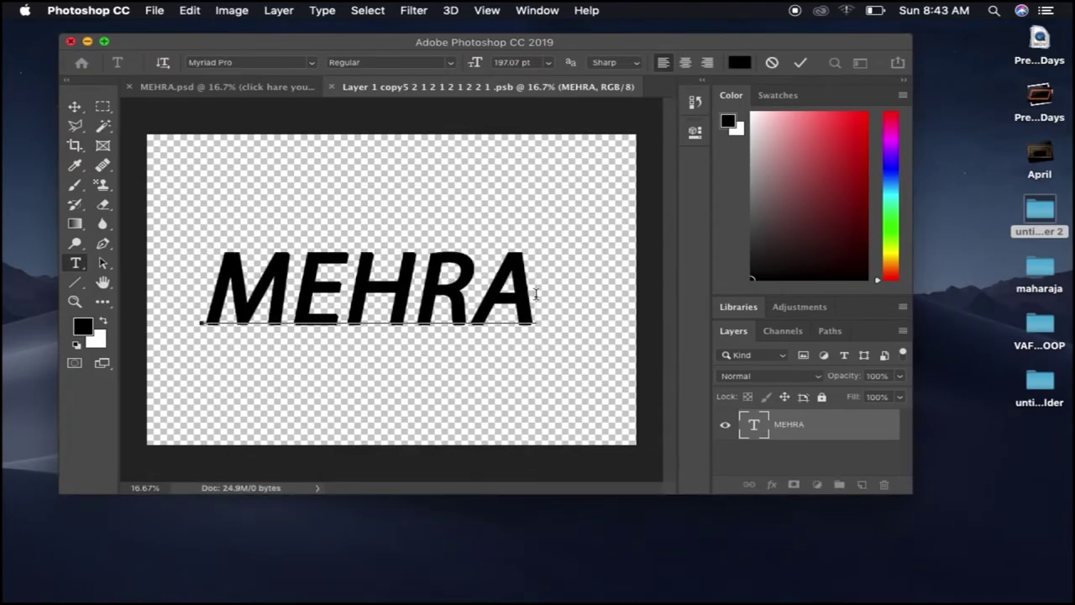
{"action": "key", "text": "BackSpace"}
{"action": "key", "text": "BackSpace"}
{"action": "key", "text": "BackSpace"}
{"action": "key", "text": "BackSpace"}
{"action": "key", "text": "BackSpace"}
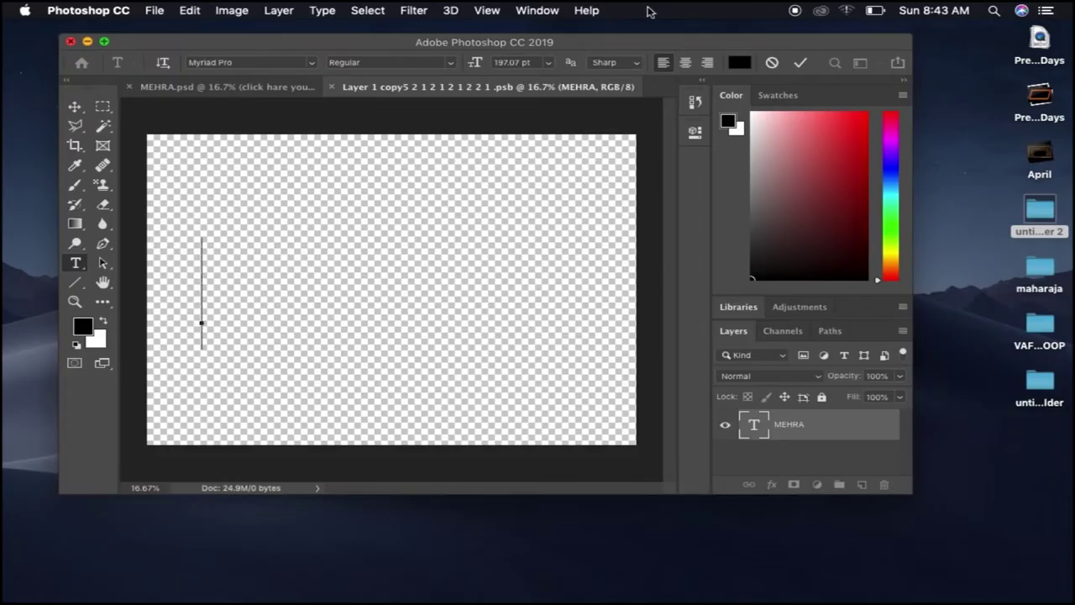
Step: Place hjyu.png from untitled folder 2 into the smart object document and save it to update MEHRA.psd
{"action": "left_click_drag", "start_coordinate": [643, 44], "coordinate": [620, 111]}
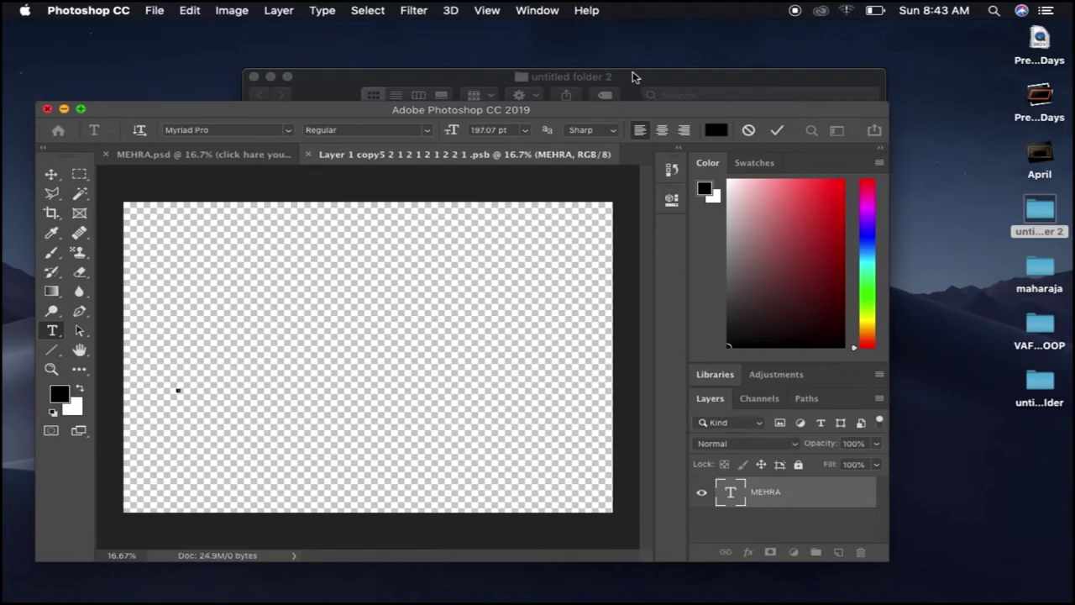
{"action": "left_click", "coordinate": [630, 78]}
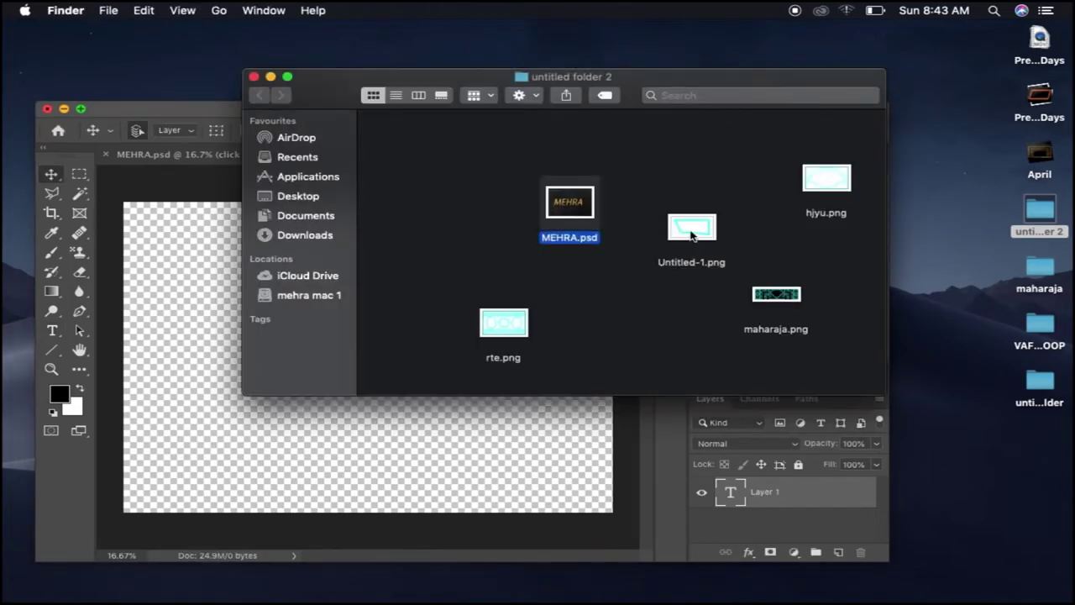
{"action": "left_click_drag", "start_coordinate": [828, 178], "coordinate": [424, 440]}
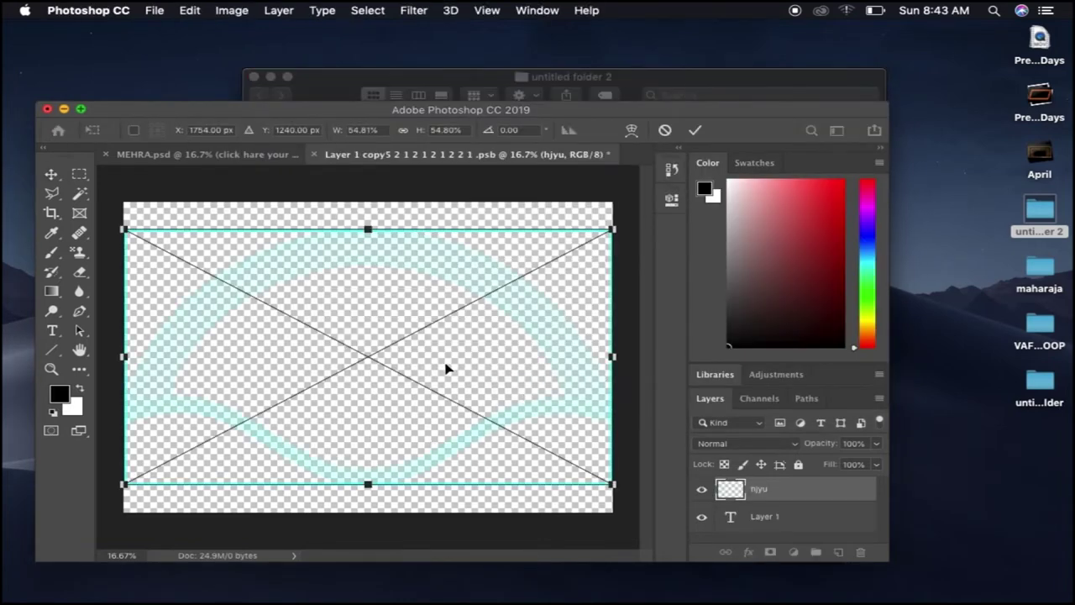
{"action": "left_click_drag", "start_coordinate": [595, 112], "coordinate": [681, 64]}
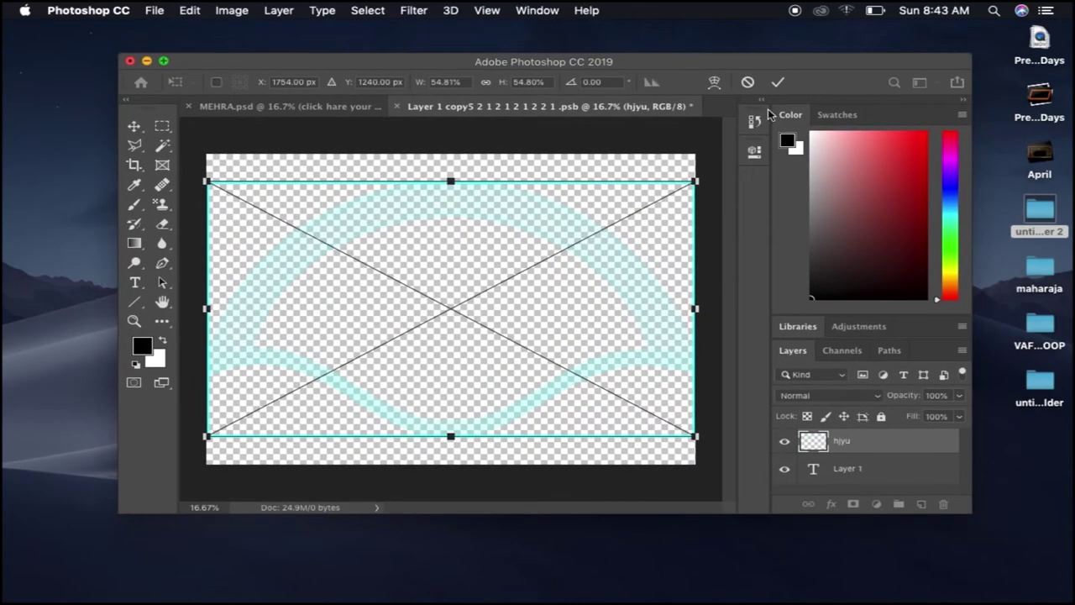
{"action": "left_click", "coordinate": [778, 81]}
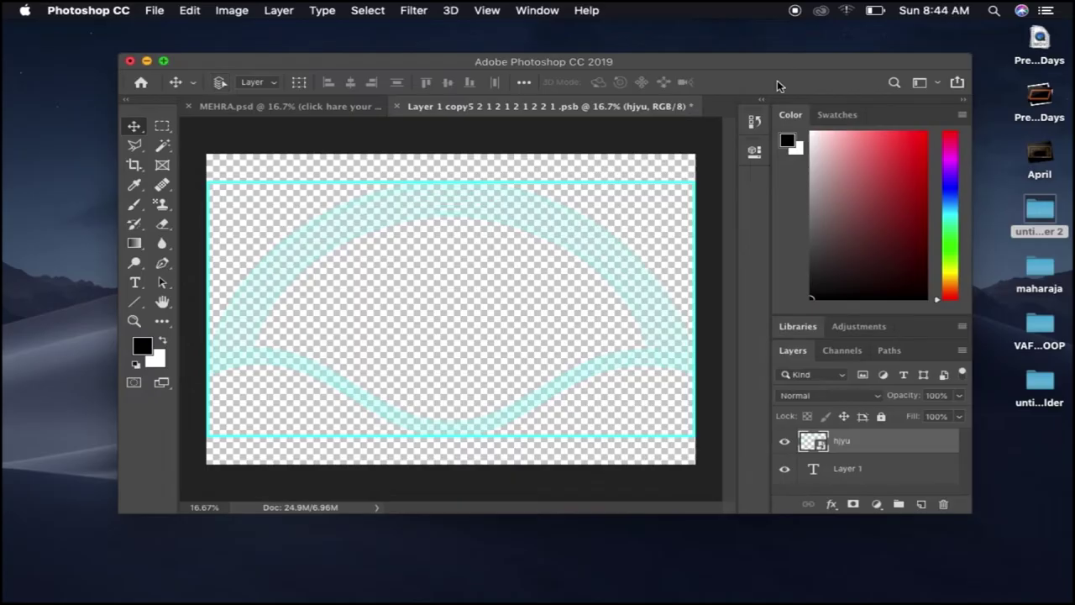
{"action": "key", "text": "super+s"}
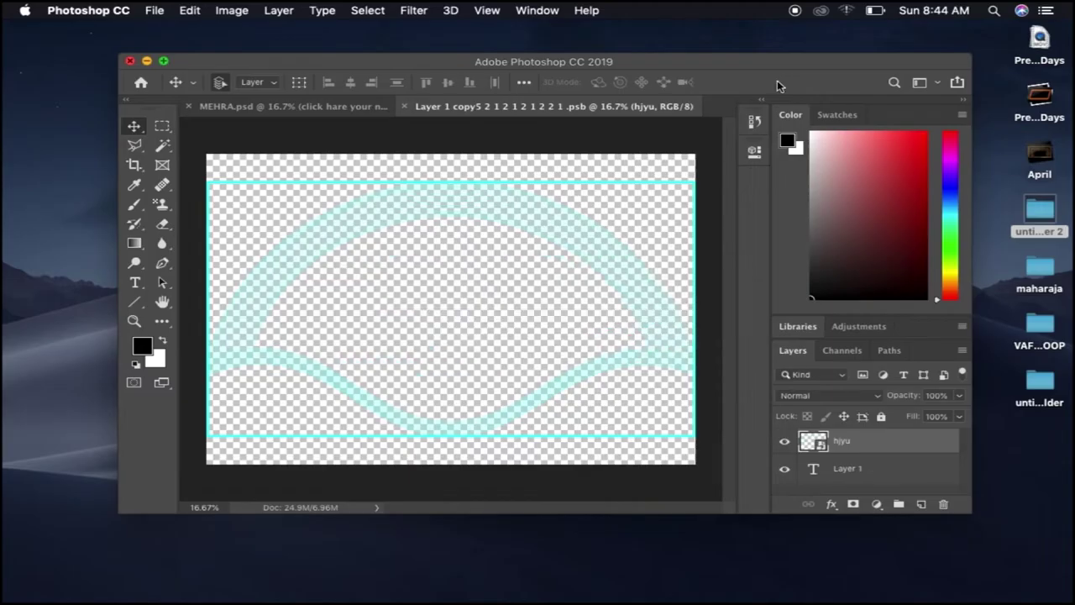
{"action": "left_click", "coordinate": [353, 107]}
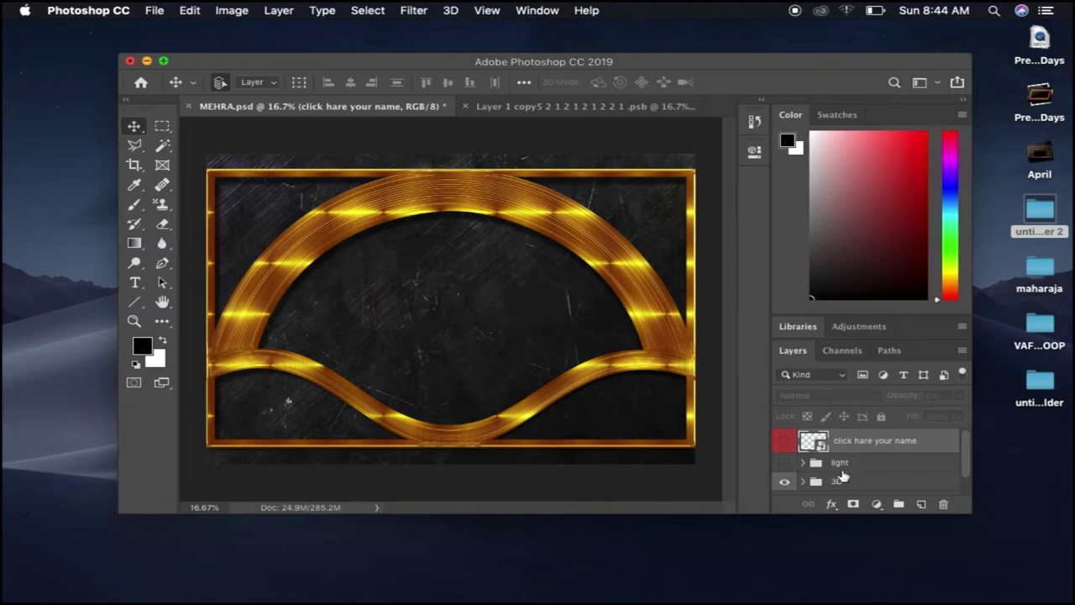
Step: Hide the background layer in MEHRA.psd and add a new empty layer at the top of the stack
{"action": "scroll", "coordinate": [860, 466], "scroll_direction": "down", "scroll_amount": 1}
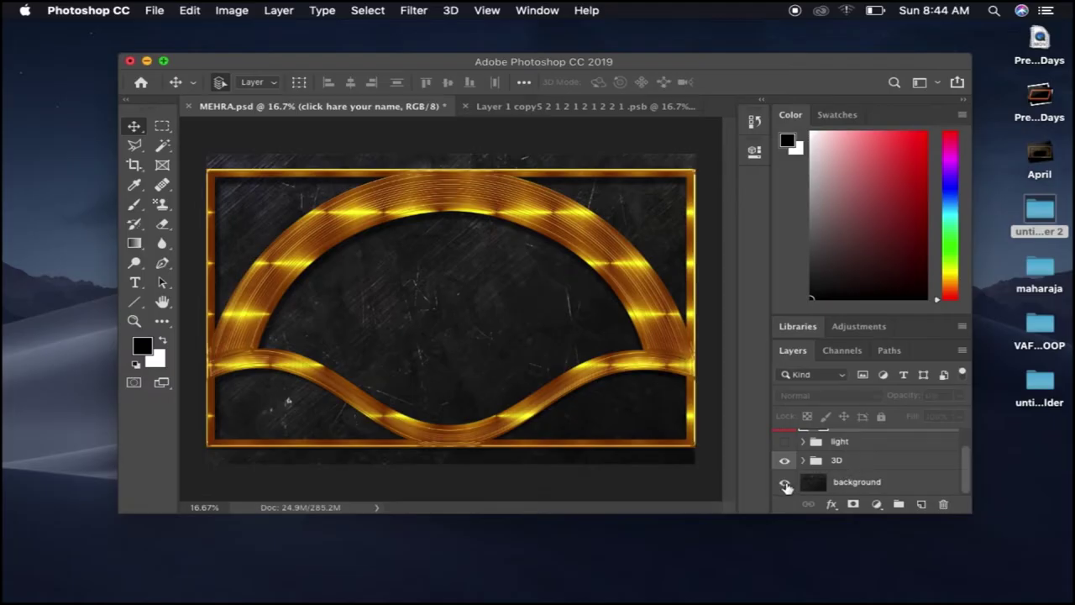
{"action": "left_click", "coordinate": [784, 485]}
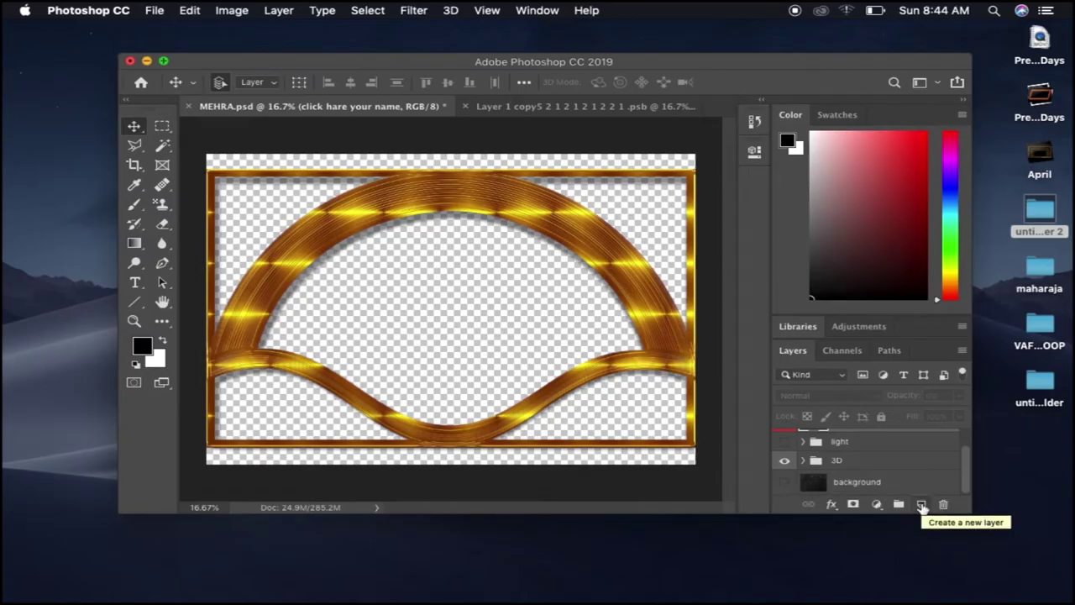
{"action": "left_click", "coordinate": [921, 505]}
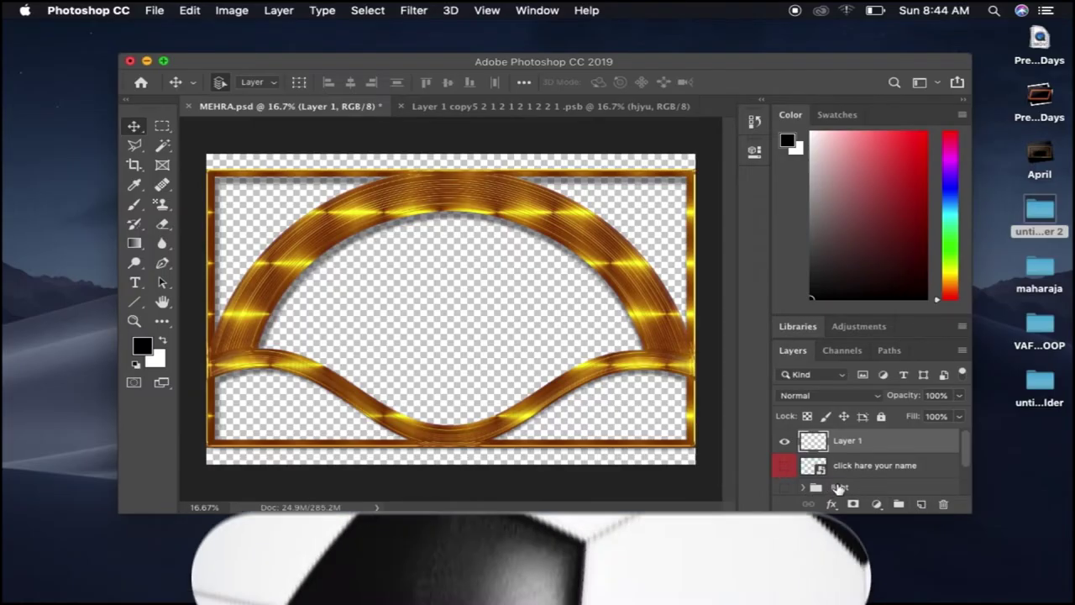
{"action": "scroll", "coordinate": [827, 492], "scroll_direction": "down", "scroll_amount": 2}
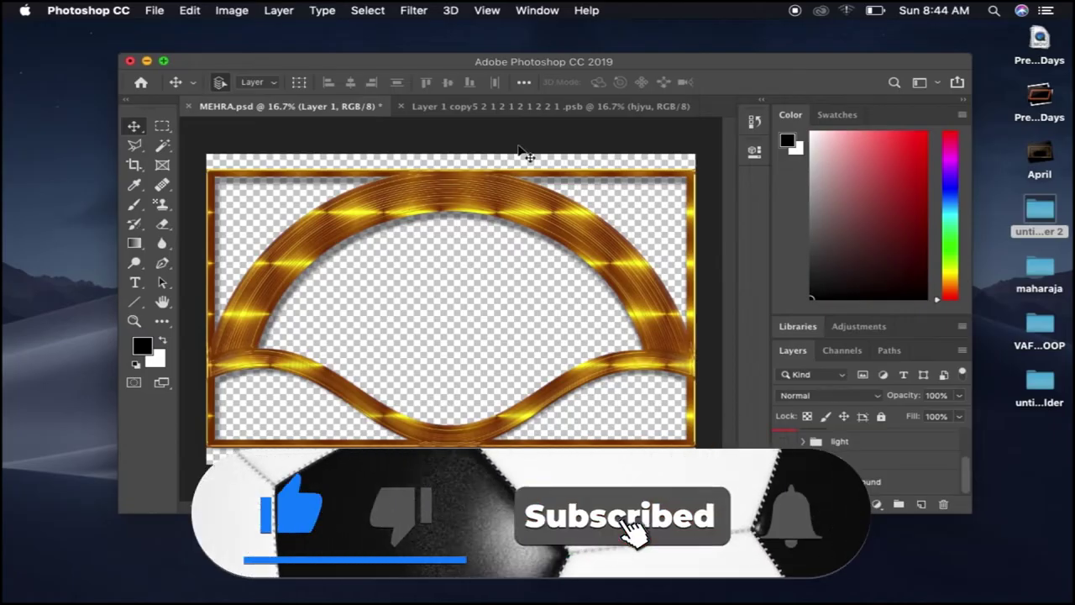
Step: Close the smart object document and MEHRA.psd without saving the changes to MEHRA.psd
{"action": "left_click", "coordinate": [401, 106]}
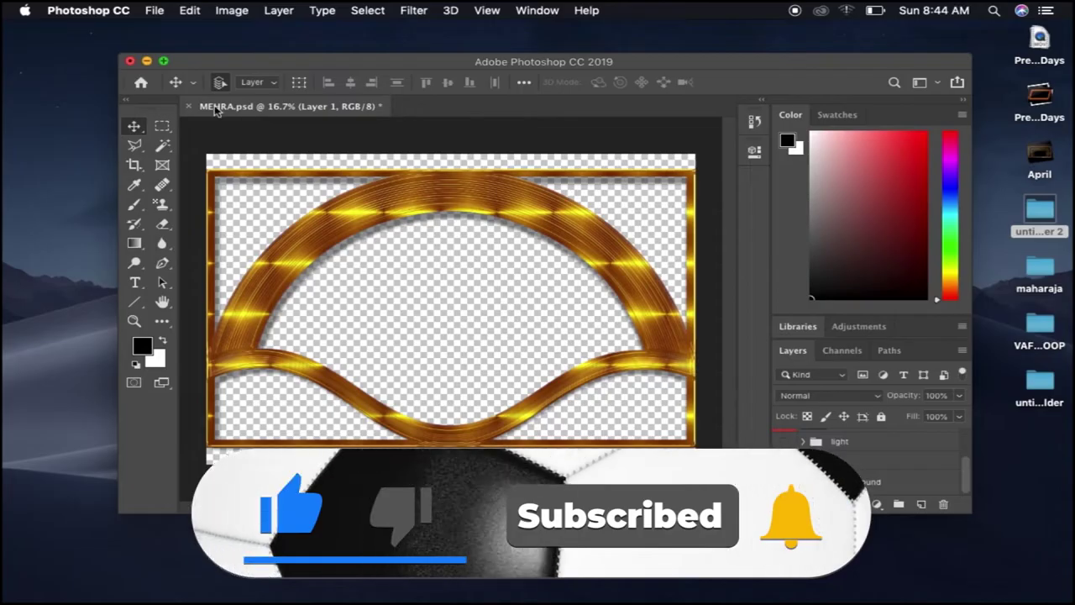
{"action": "left_click", "coordinate": [190, 107]}
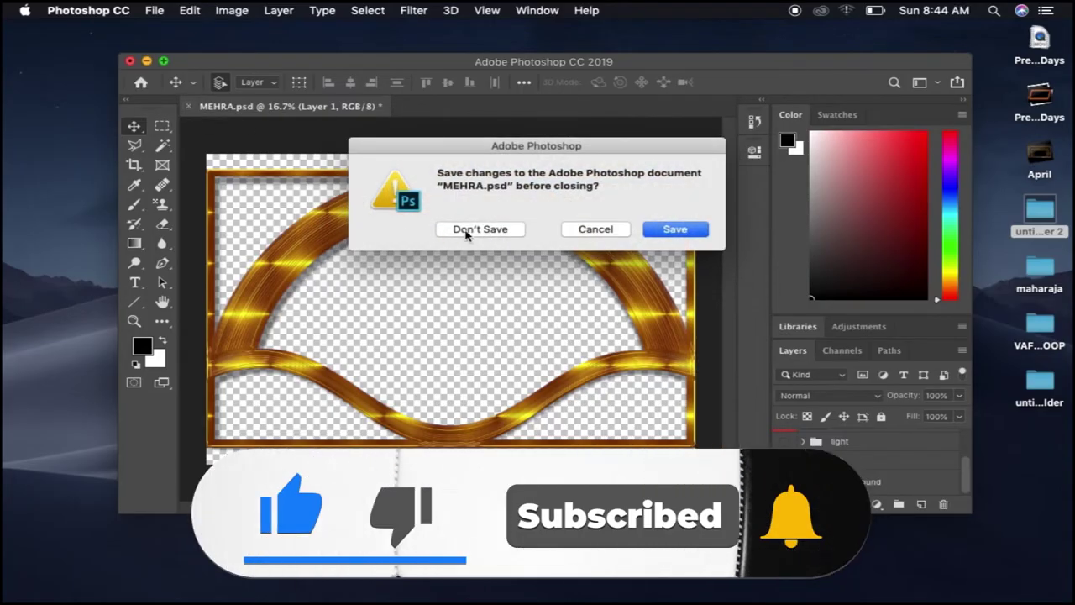
{"action": "left_click", "coordinate": [463, 230]}
{"action": "left_click", "coordinate": [130, 62]}
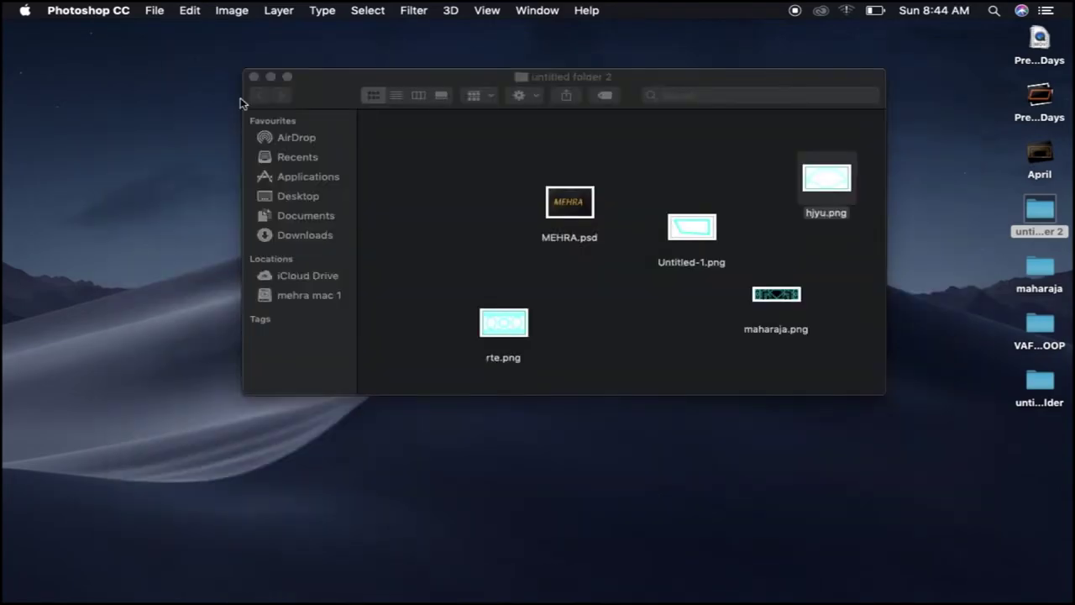
Step: Reopen MEHRA.psd from untitled folder 2 and open the contents of its "click hare your name" smart object
{"action": "left_click", "coordinate": [660, 346]}
{"action": "double_click", "coordinate": [575, 200]}
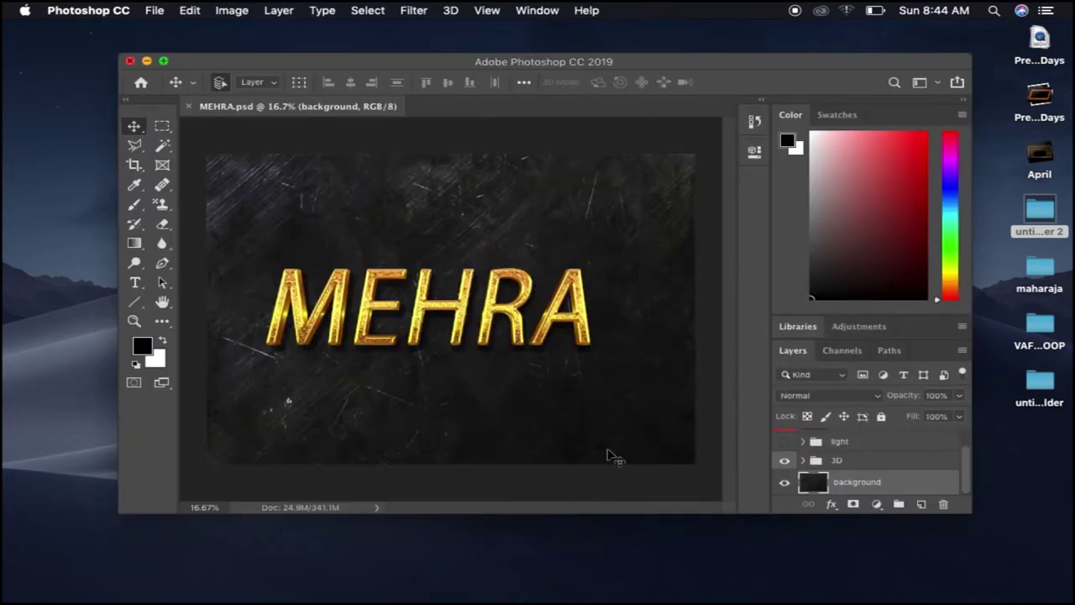
{"action": "scroll", "coordinate": [843, 463], "scroll_direction": "up", "scroll_amount": 1}
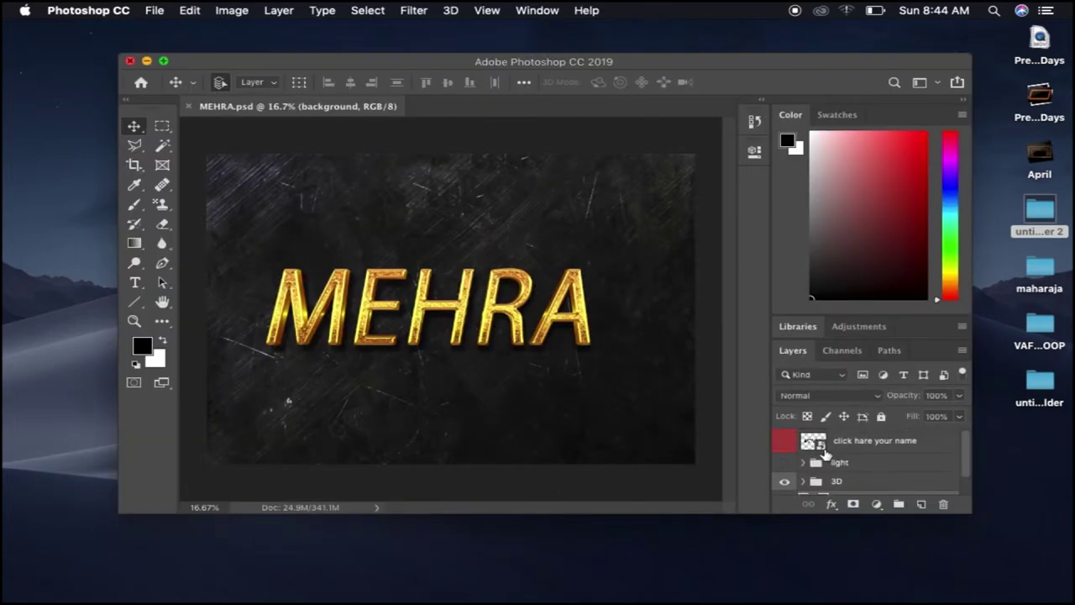
{"action": "double_click", "coordinate": [813, 441]}
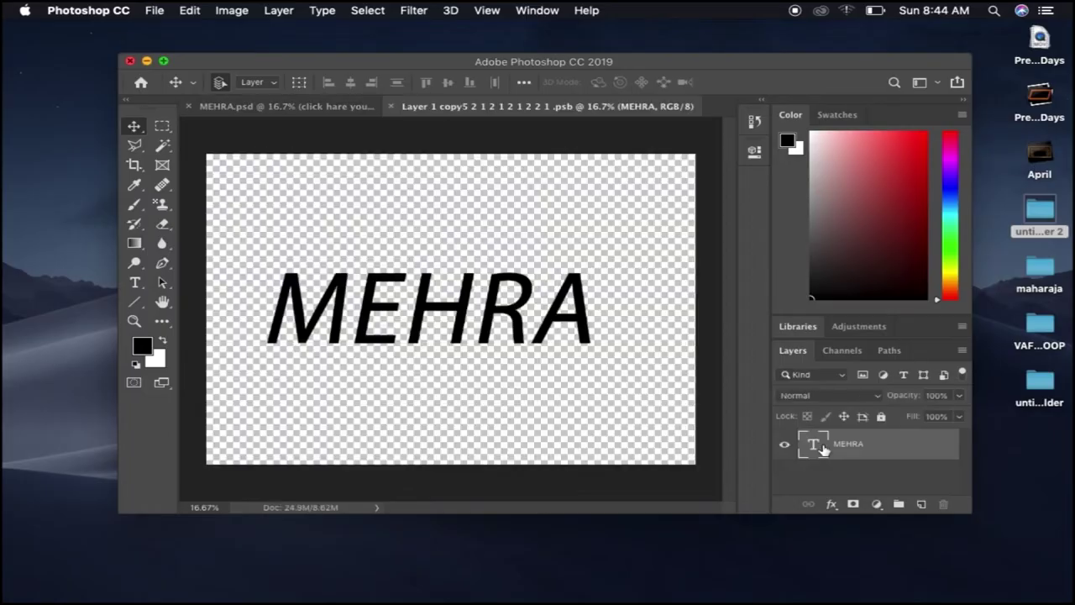
Step: Delete all the text on the smart object's text layer and commit the edit
{"action": "double_click", "coordinate": [584, 316]}
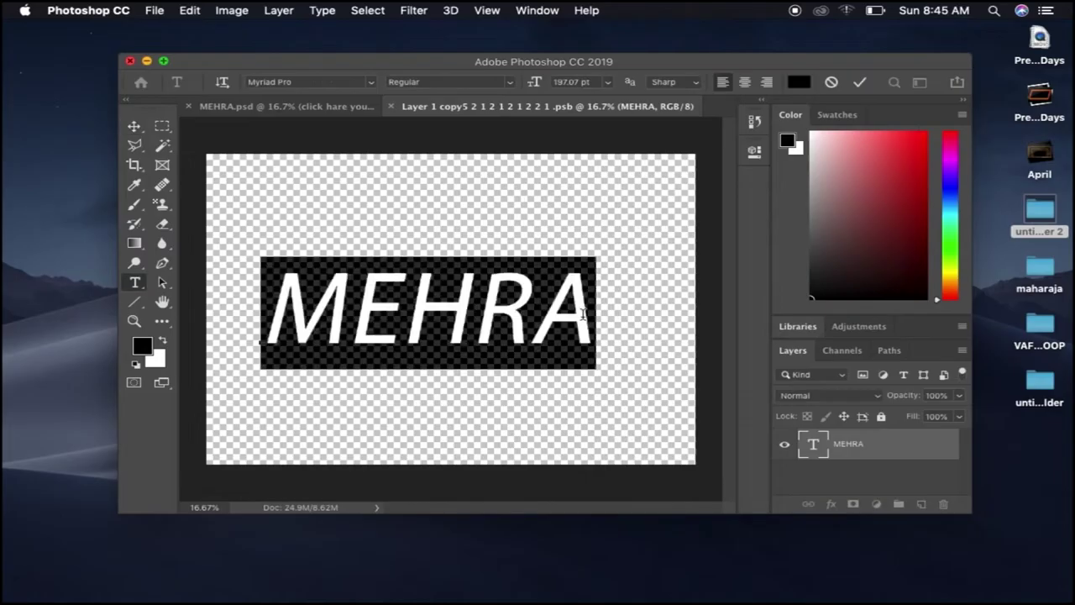
{"action": "key", "text": "BackSpace"}
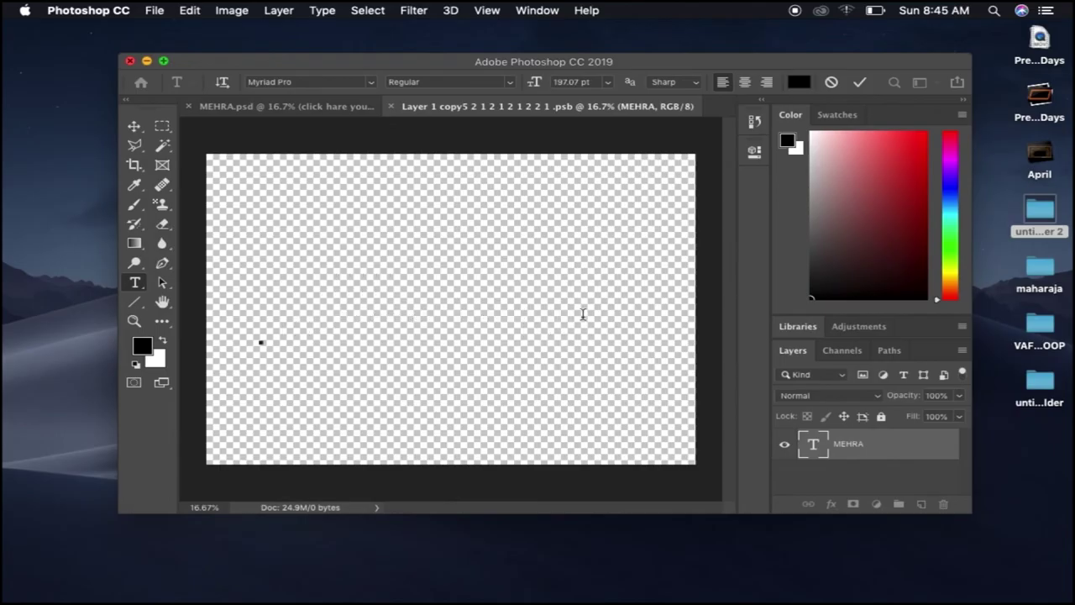
{"action": "left_click", "coordinate": [133, 125]}
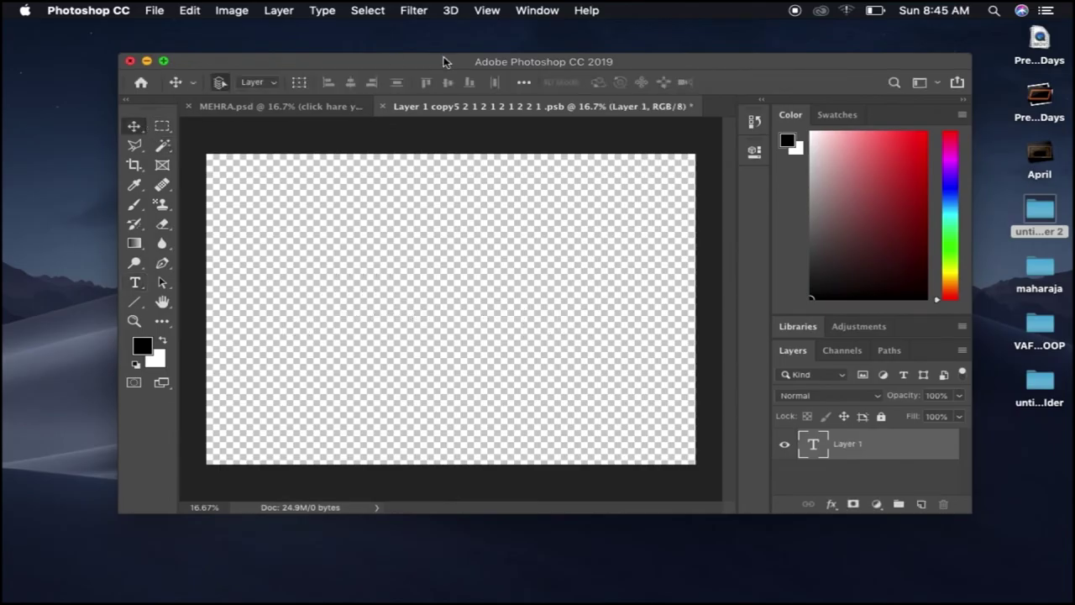
Step: Place rte.png from untitled folder 2 into the smart object document, commit the placement and save the document
{"action": "left_click_drag", "start_coordinate": [458, 67], "coordinate": [367, 160]}
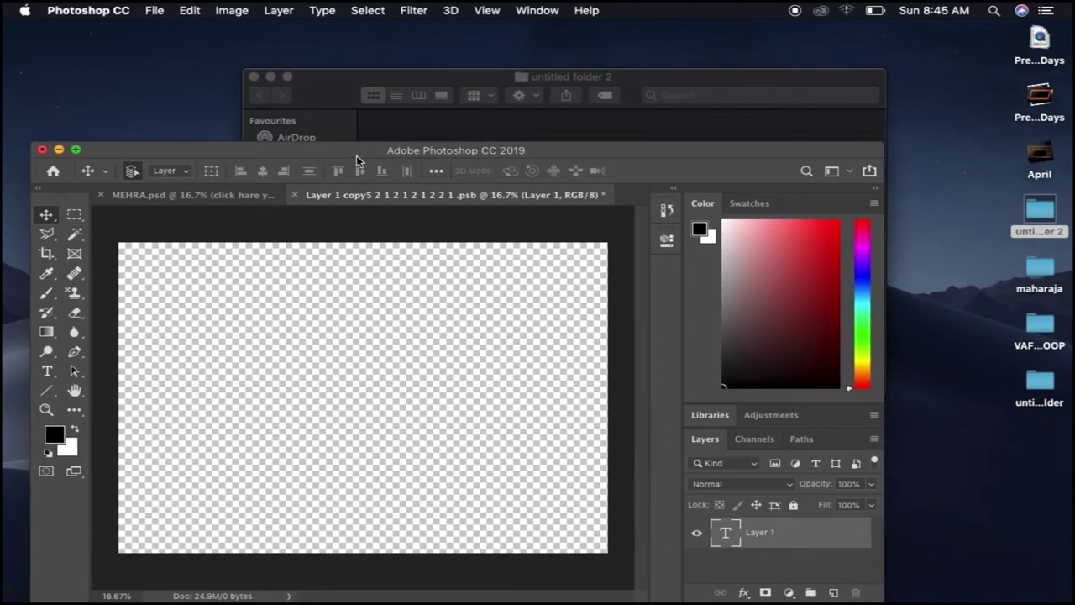
{"action": "left_click", "coordinate": [576, 82]}
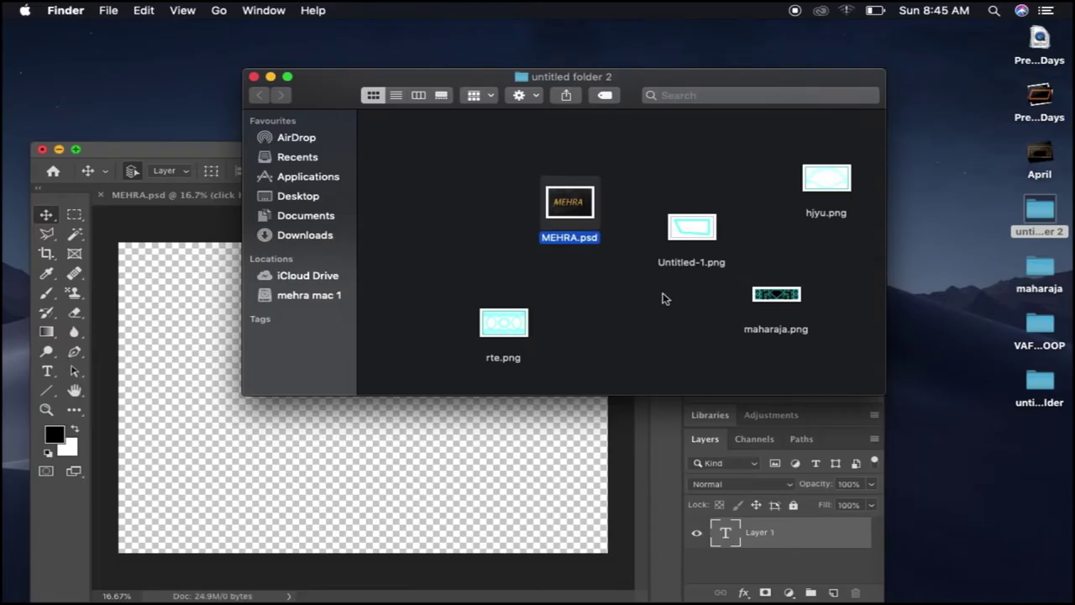
{"action": "left_click", "coordinate": [504, 334]}
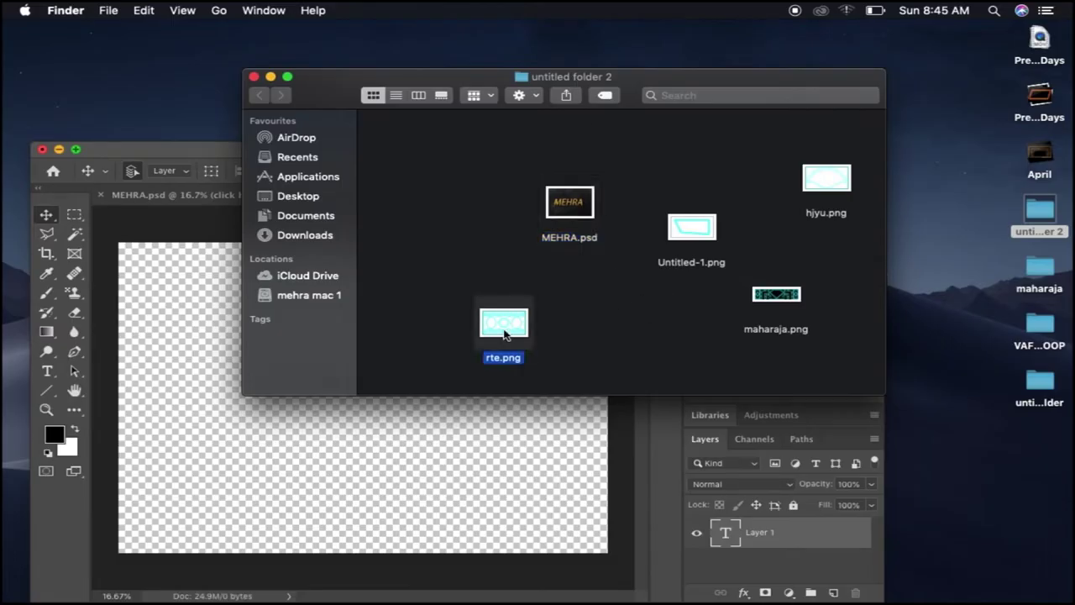
{"action": "left_click_drag", "start_coordinate": [506, 317], "coordinate": [370, 458]}
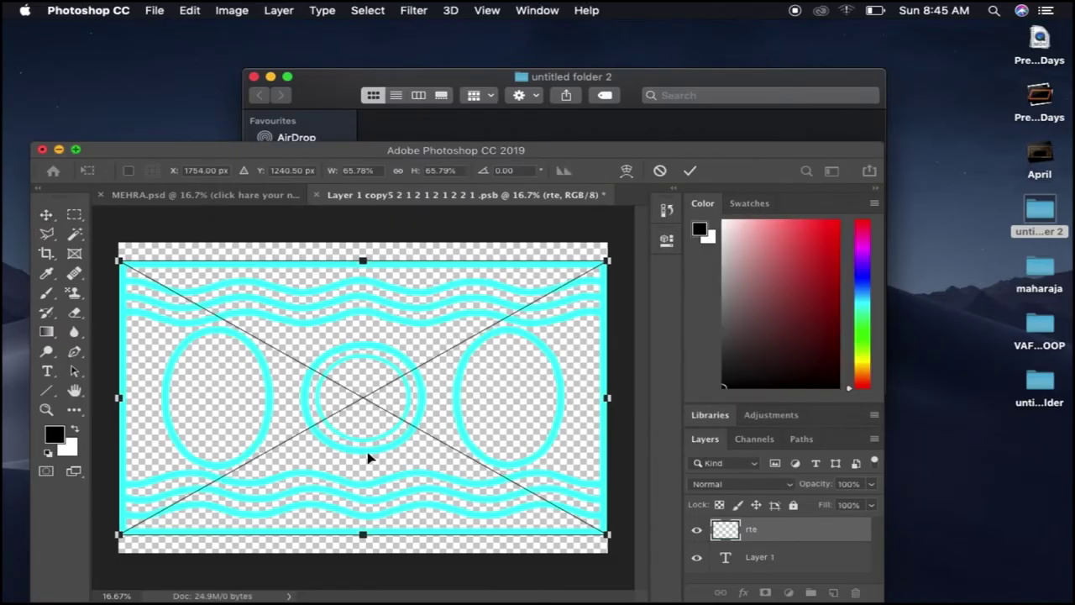
{"action": "left_click_drag", "start_coordinate": [542, 154], "coordinate": [672, 33]}
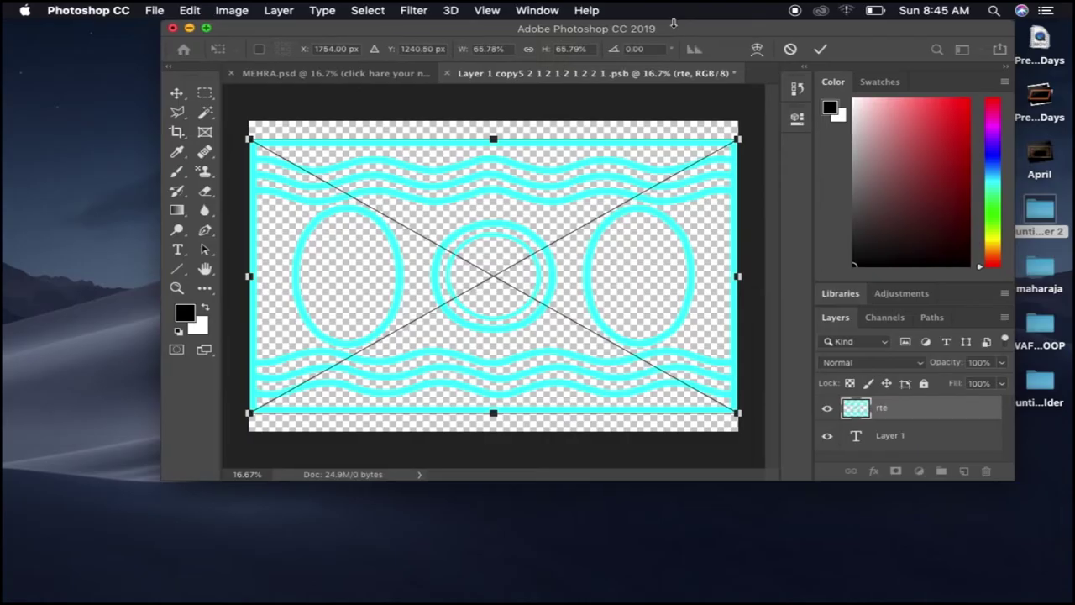
{"action": "left_click", "coordinate": [820, 52]}
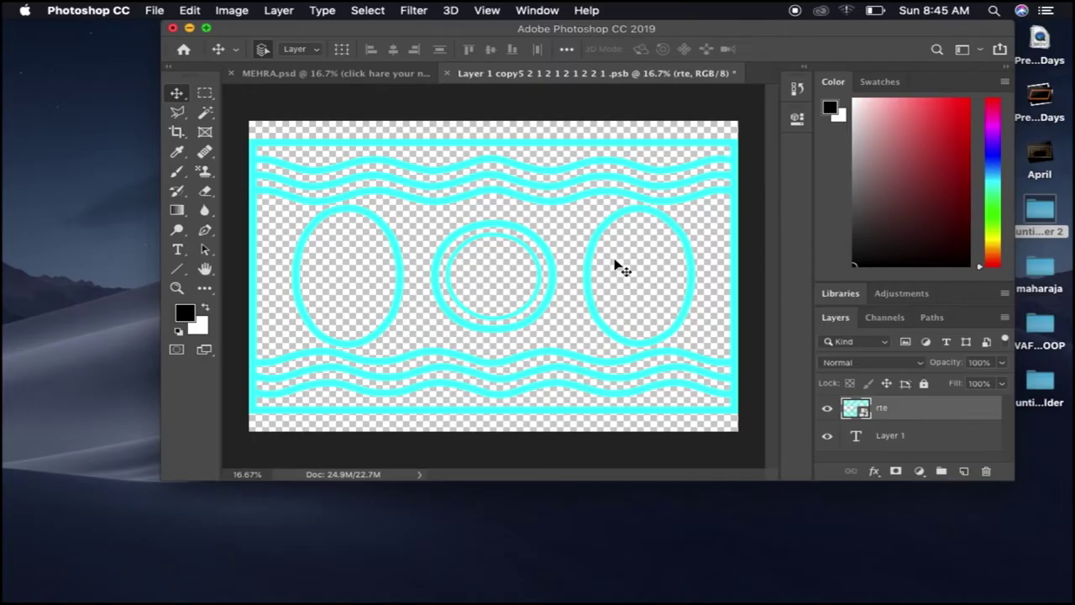
{"action": "key", "text": "super+s"}
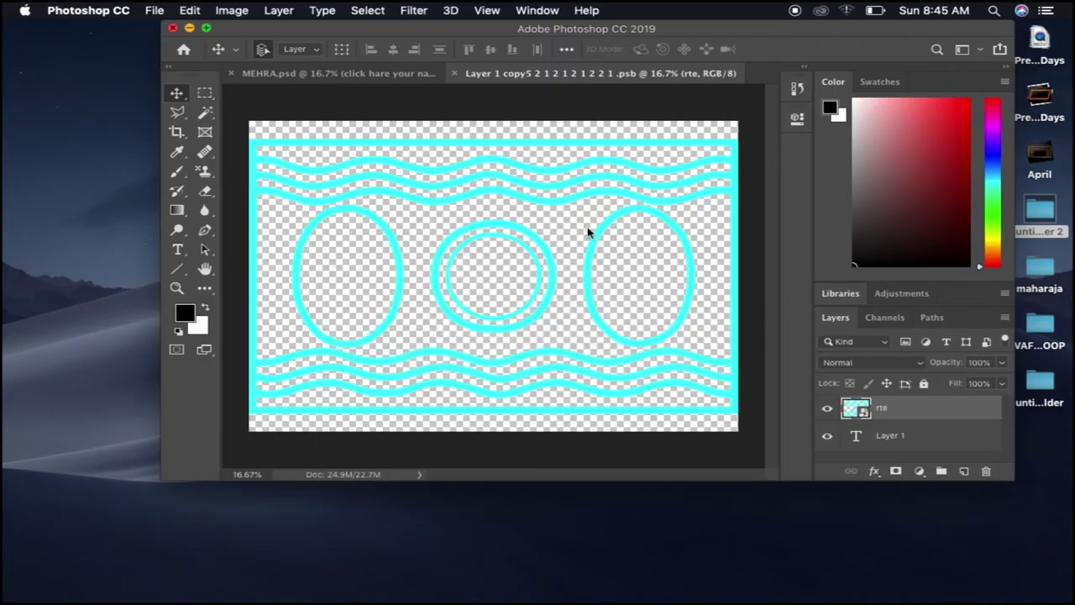
Step: Switch to MEHRA.psd and hide its background layer
{"action": "left_click", "coordinate": [334, 74]}
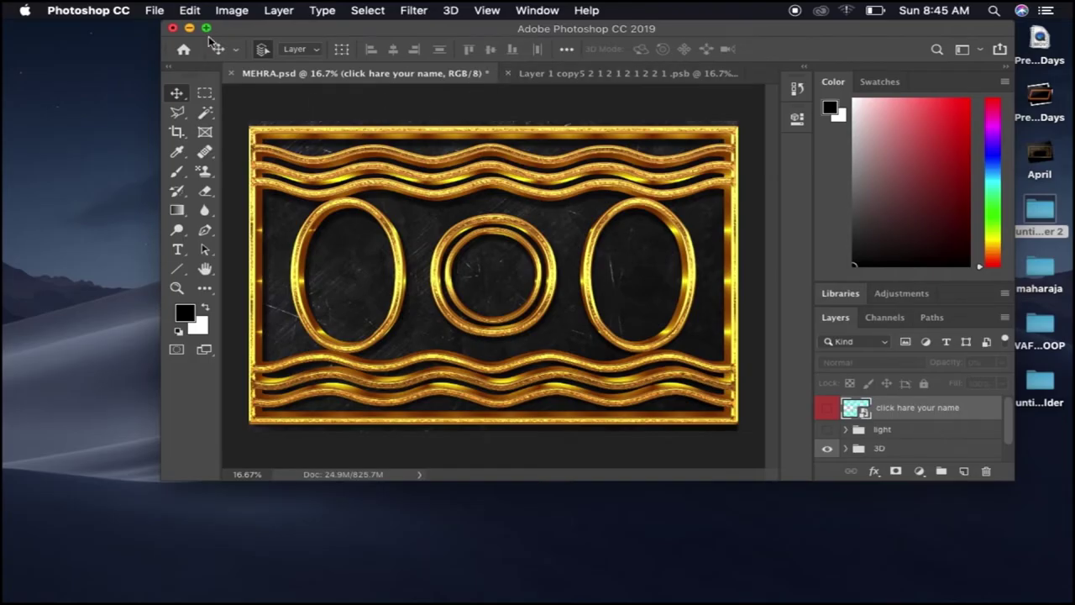
{"action": "left_click", "coordinate": [157, 11]}
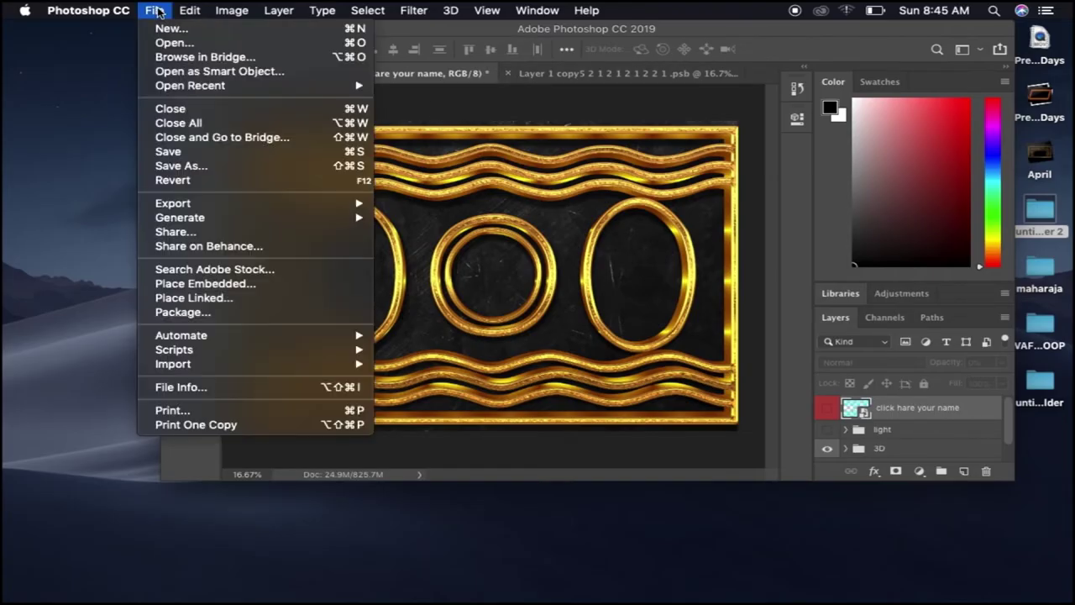
{"action": "left_click", "coordinate": [892, 452]}
{"action": "scroll", "coordinate": [894, 440], "scroll_direction": "down", "scroll_amount": 1}
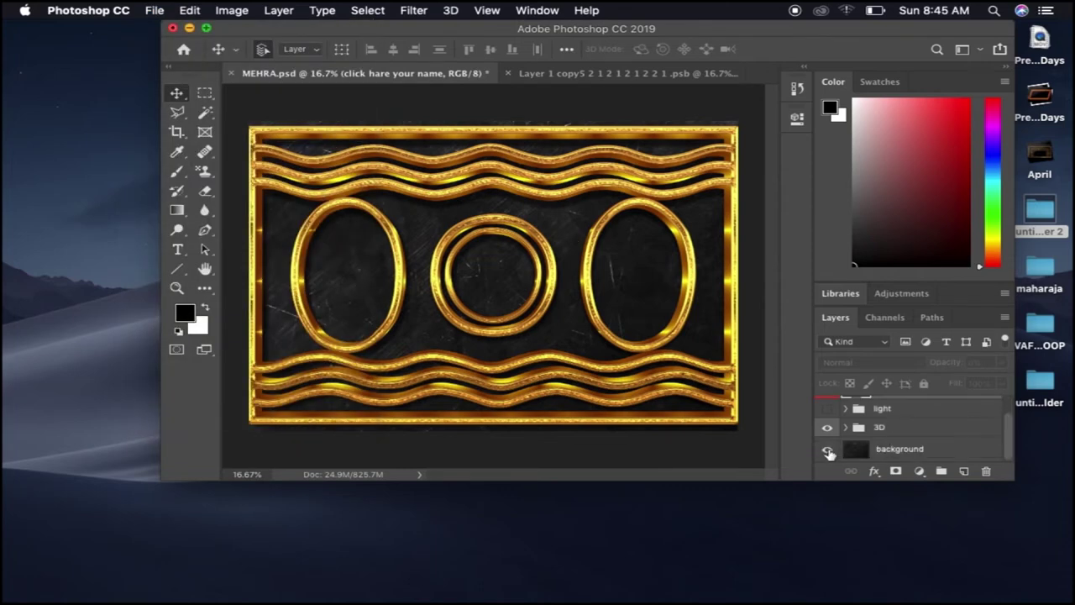
{"action": "left_click", "coordinate": [828, 452]}
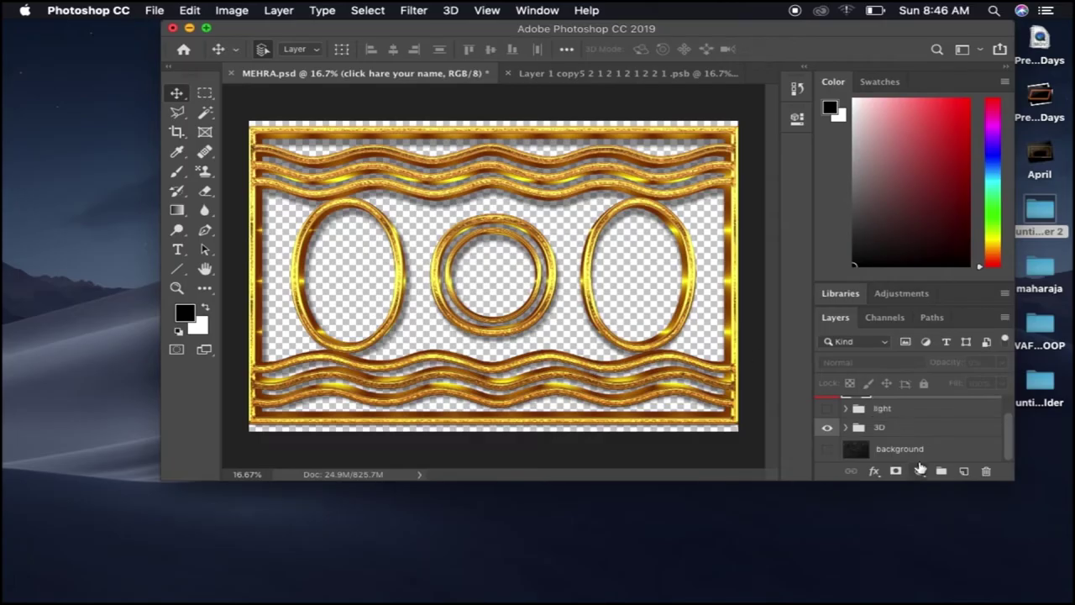
Step: Add a new layer directly above the background layer, fill it with black and hide it
{"action": "left_click", "coordinate": [907, 452]}
{"action": "left_click", "coordinate": [965, 472]}
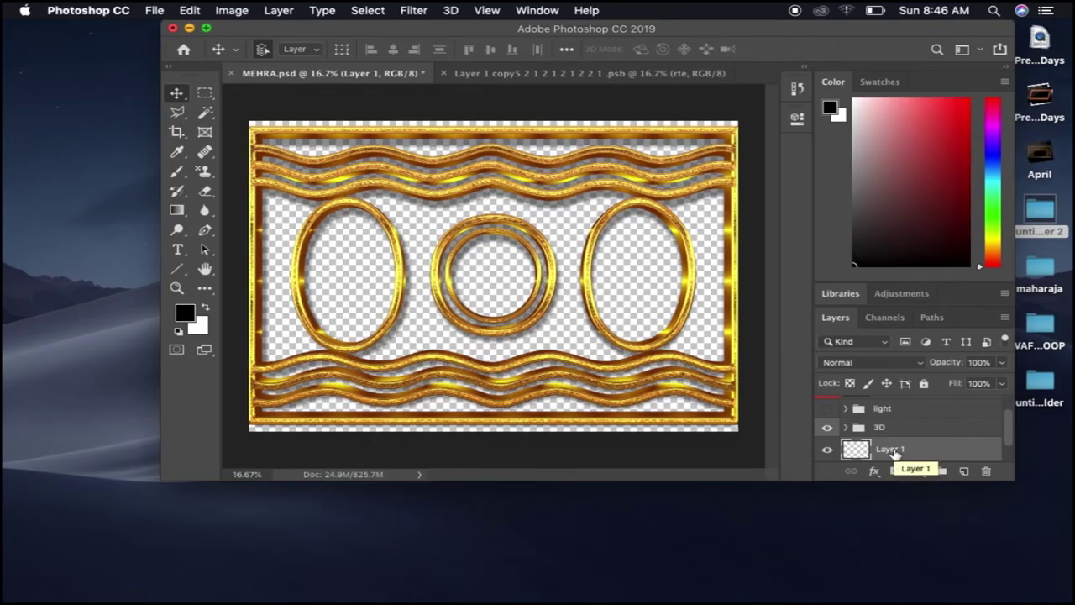
{"action": "key", "text": "alt+BackSpace"}
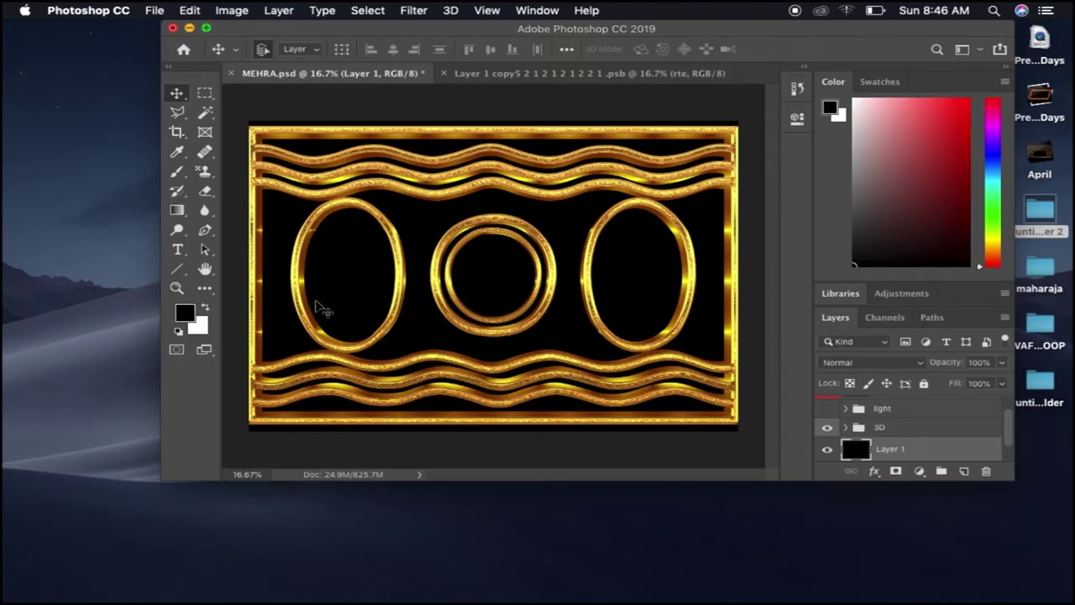
{"action": "left_click", "coordinate": [827, 451]}
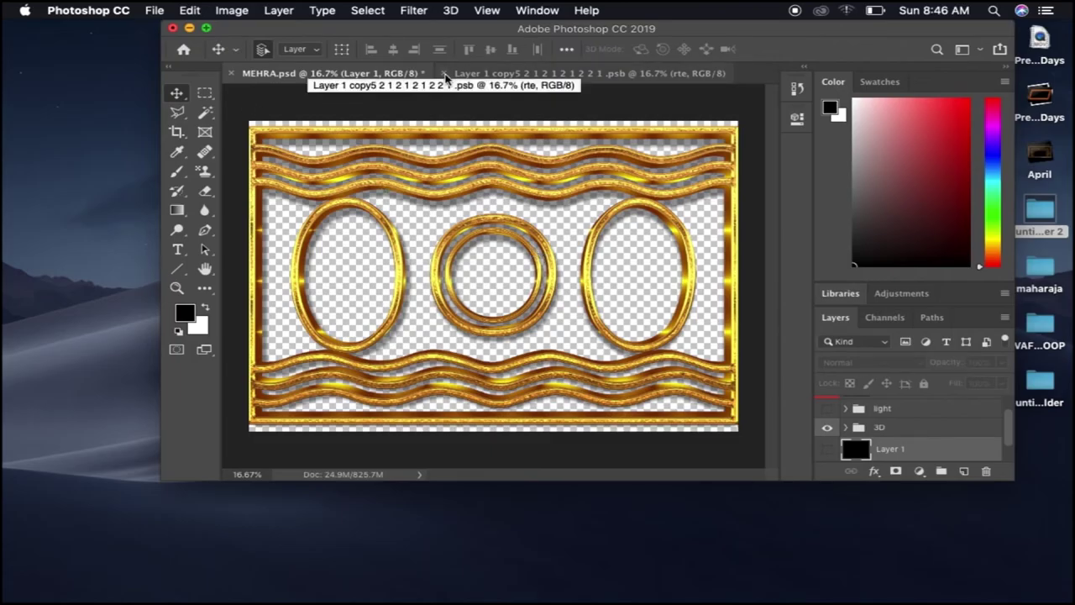
Step: Close the smart object document, then close MEHRA.psd without saving its changes
{"action": "left_click", "coordinate": [445, 74]}
{"action": "left_click", "coordinate": [231, 73]}
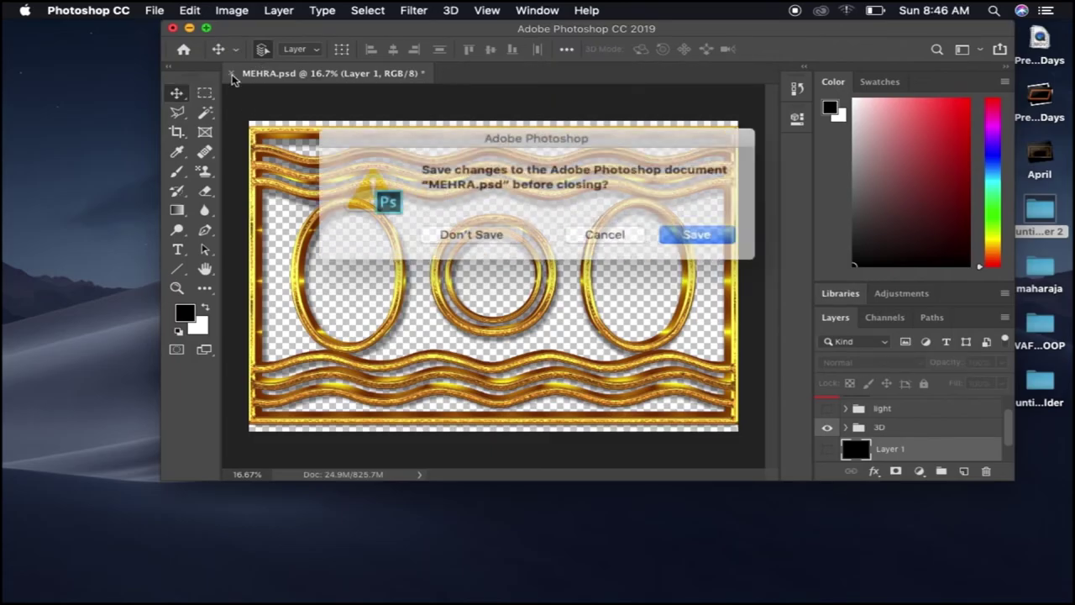
{"action": "left_click", "coordinate": [495, 228]}
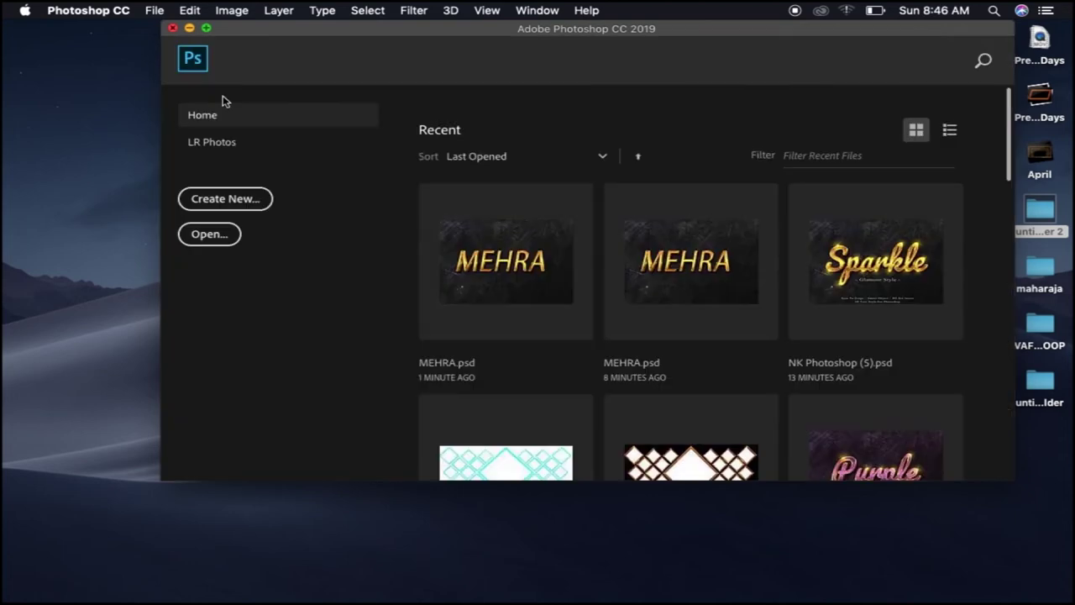
Step: Reopen MEHRA.psd from the recent files and open the contents of its "click hare your name" smart object
{"action": "left_click", "coordinate": [507, 269]}
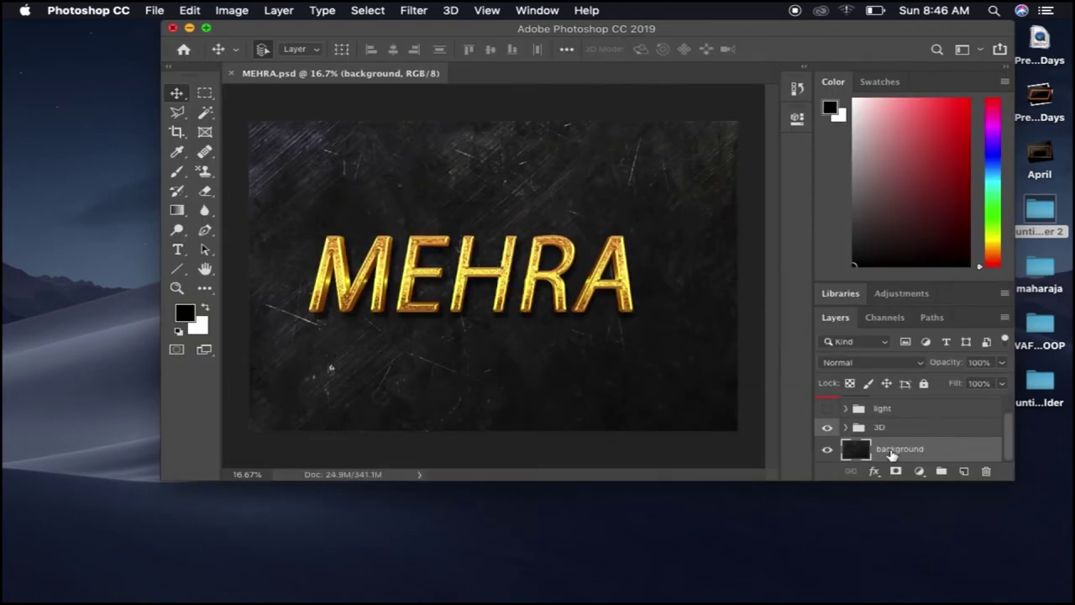
{"action": "scroll", "coordinate": [890, 453], "scroll_direction": "up", "scroll_amount": 1}
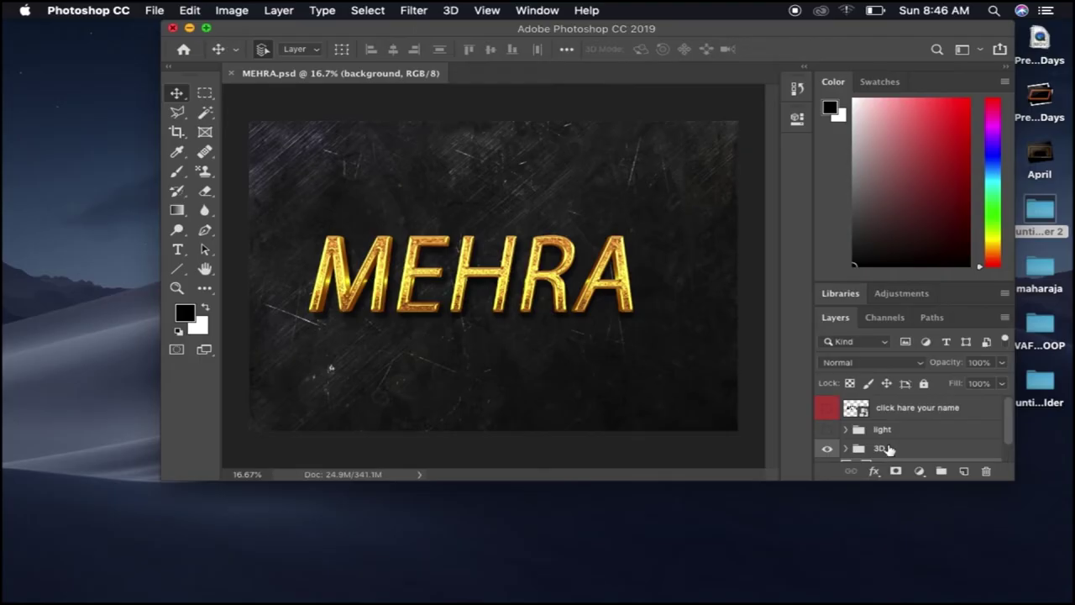
{"action": "double_click", "coordinate": [857, 410]}
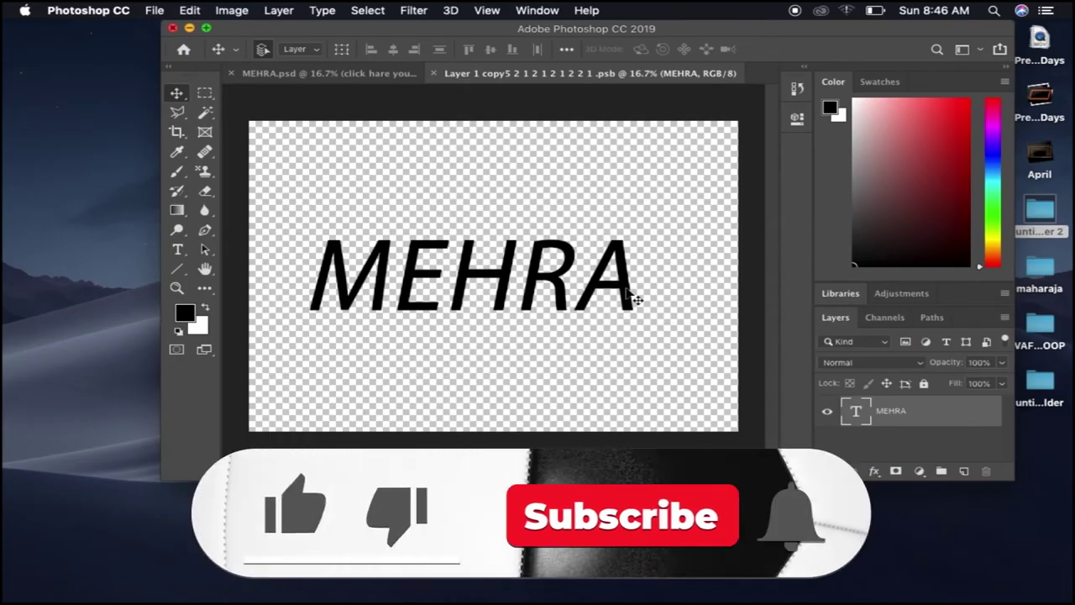
Step: Delete the whole text in the smart object document and commit the text edit
{"action": "double_click", "coordinate": [629, 290]}
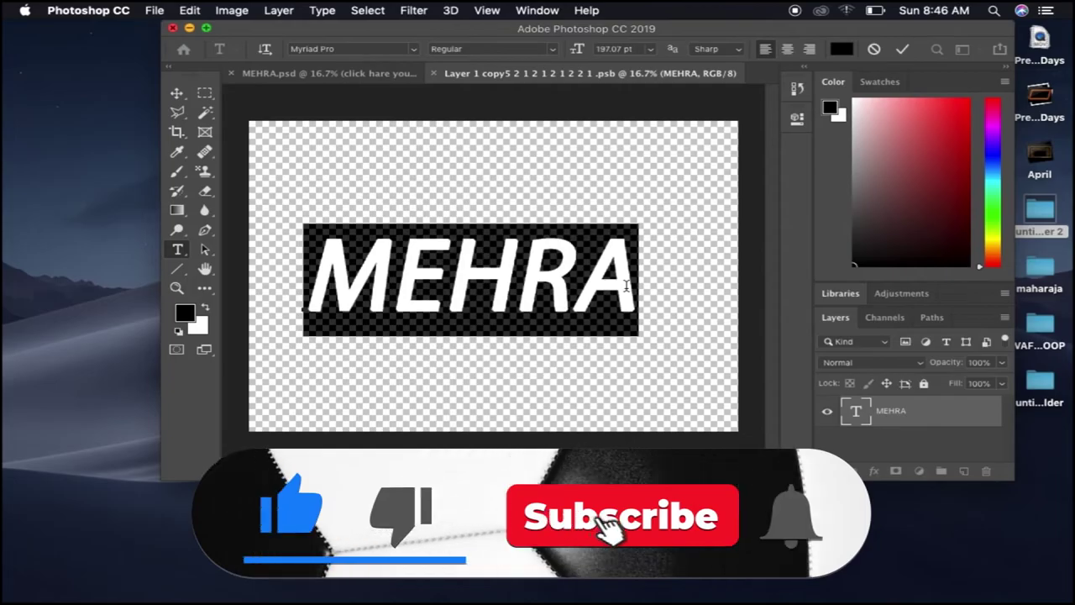
{"action": "key", "text": "BackSpace"}
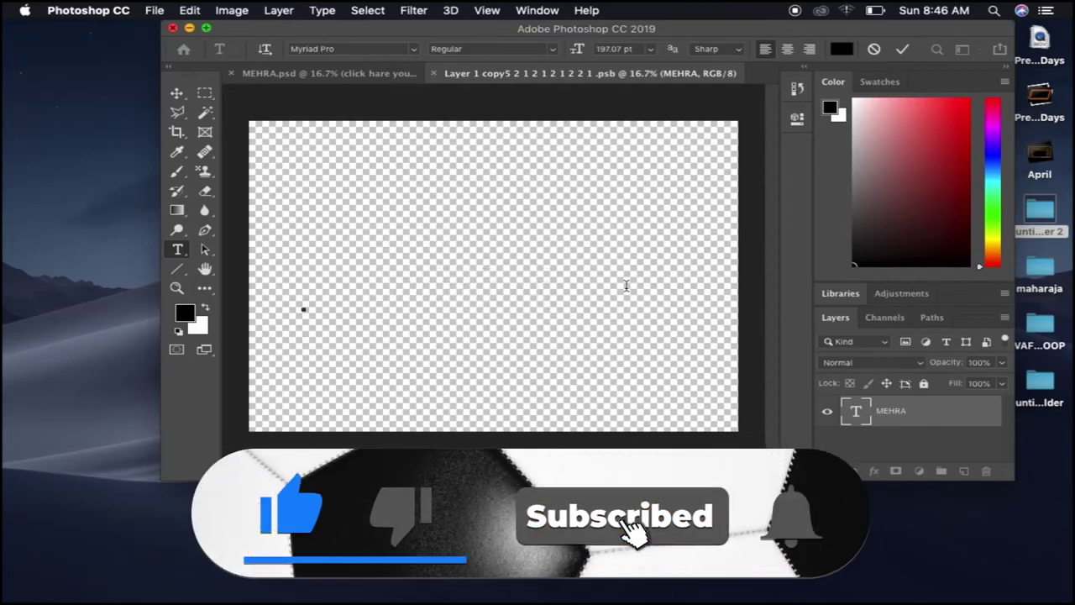
{"action": "left_click", "coordinate": [178, 93]}
Step: Place Untitled-1.png from untitled folder 2 into the smart object document, commit the placement and save the document
{"action": "left_click_drag", "start_coordinate": [670, 32], "coordinate": [425, 110]}
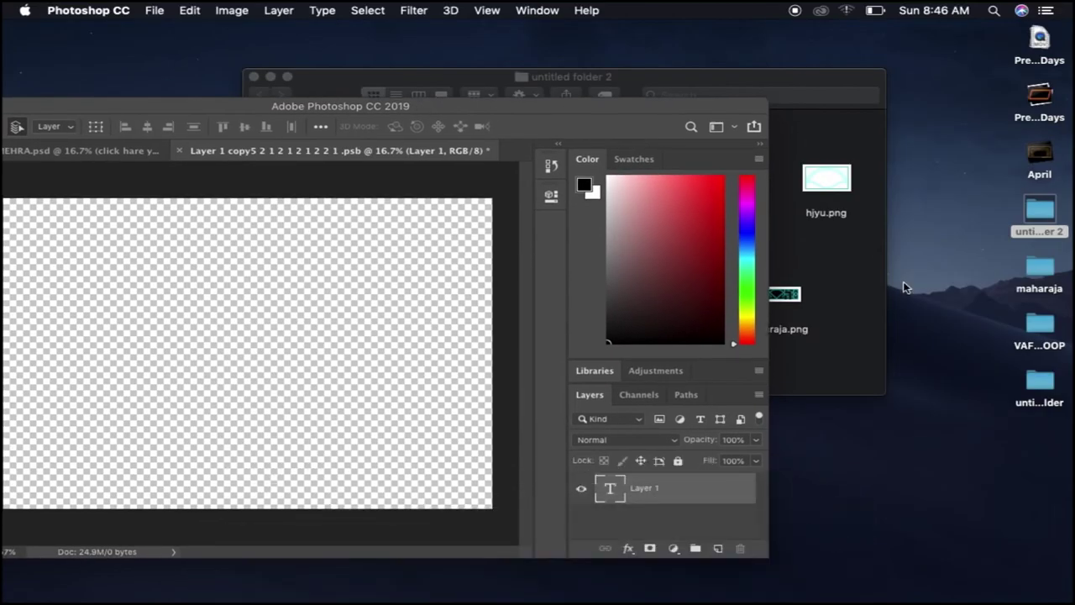
{"action": "left_click", "coordinate": [870, 292]}
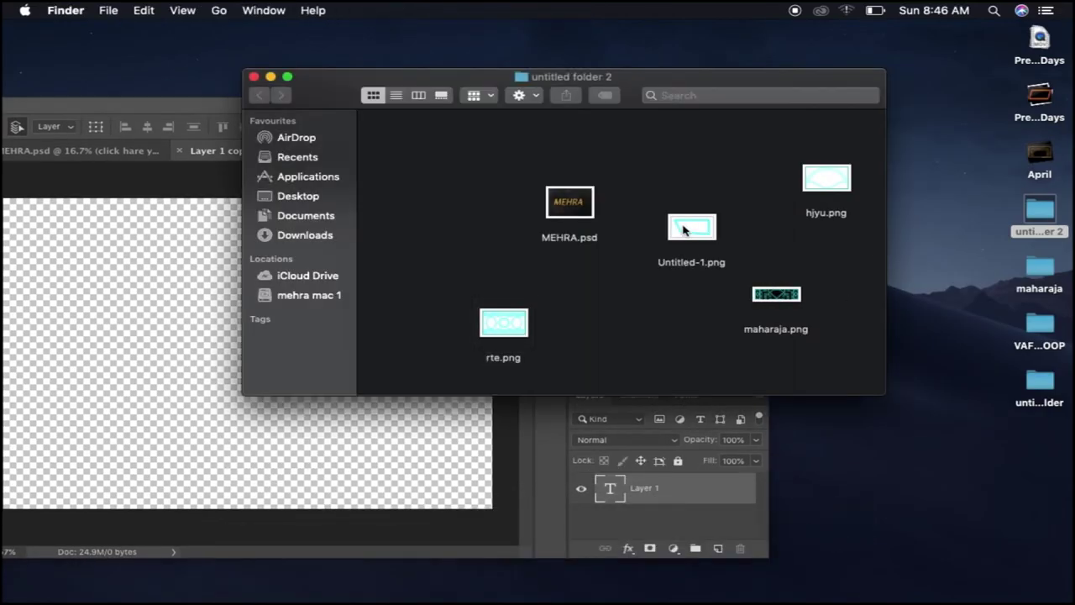
{"action": "left_click", "coordinate": [684, 229]}
{"action": "left_click_drag", "start_coordinate": [687, 227], "coordinate": [132, 349]}
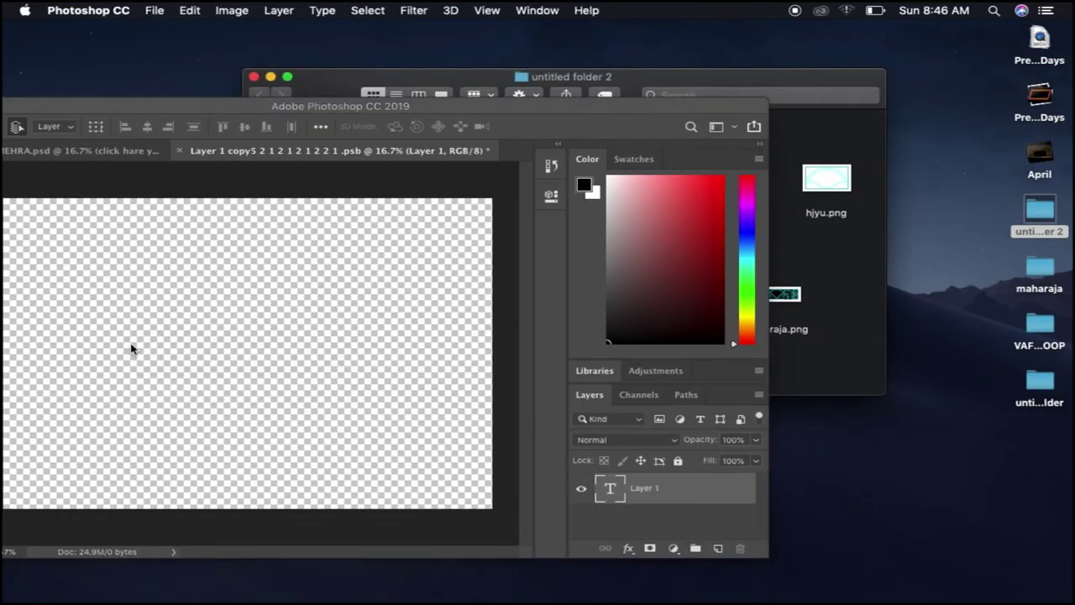
{"action": "left_click_drag", "start_coordinate": [423, 109], "coordinate": [645, 53]}
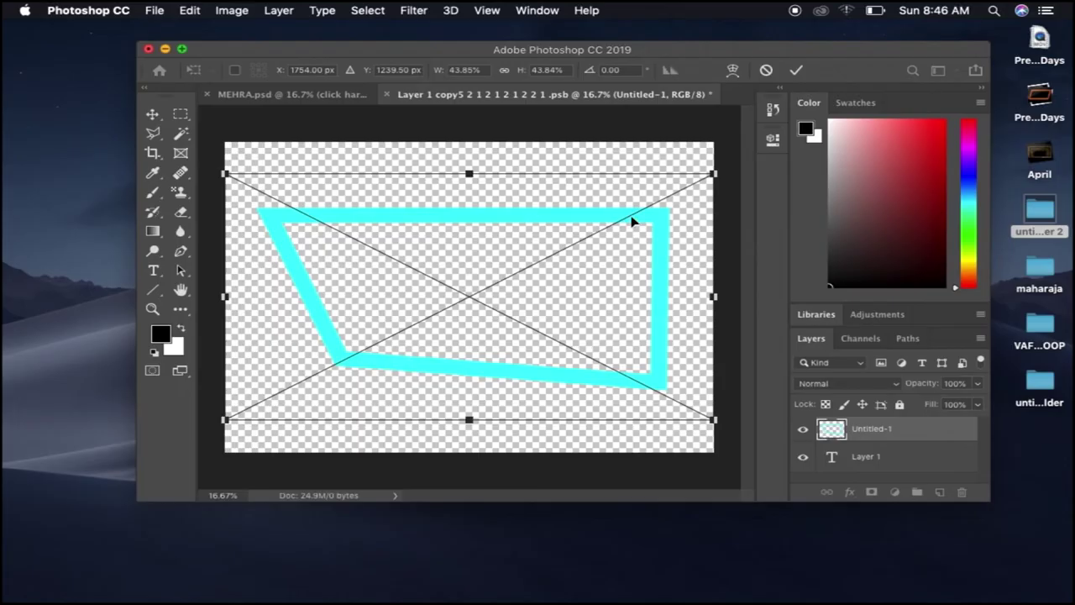
{"action": "left_click", "coordinate": [800, 71]}
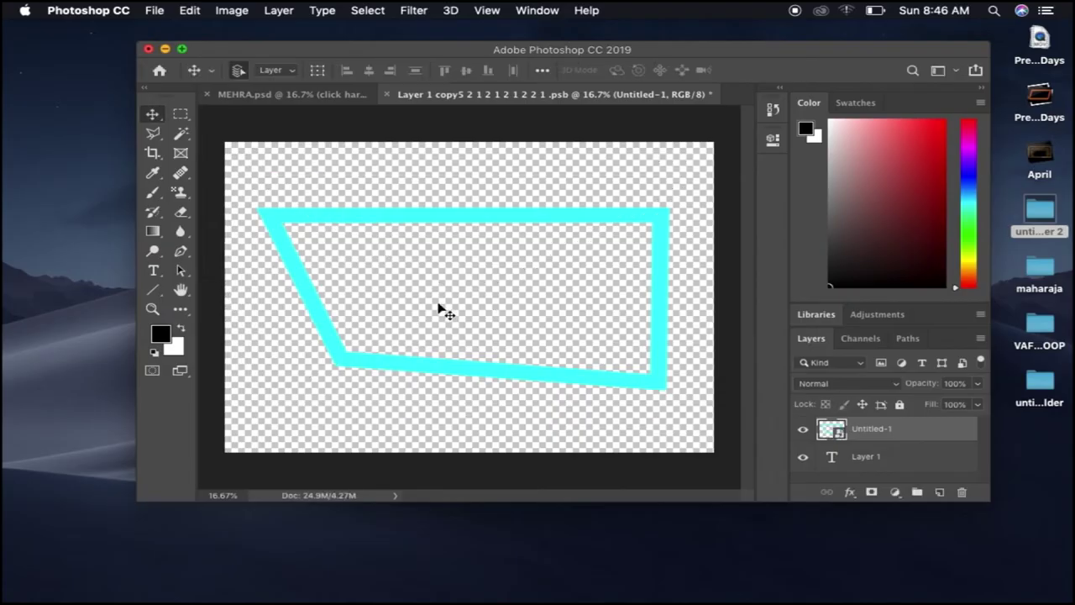
{"action": "key", "text": "super+s"}
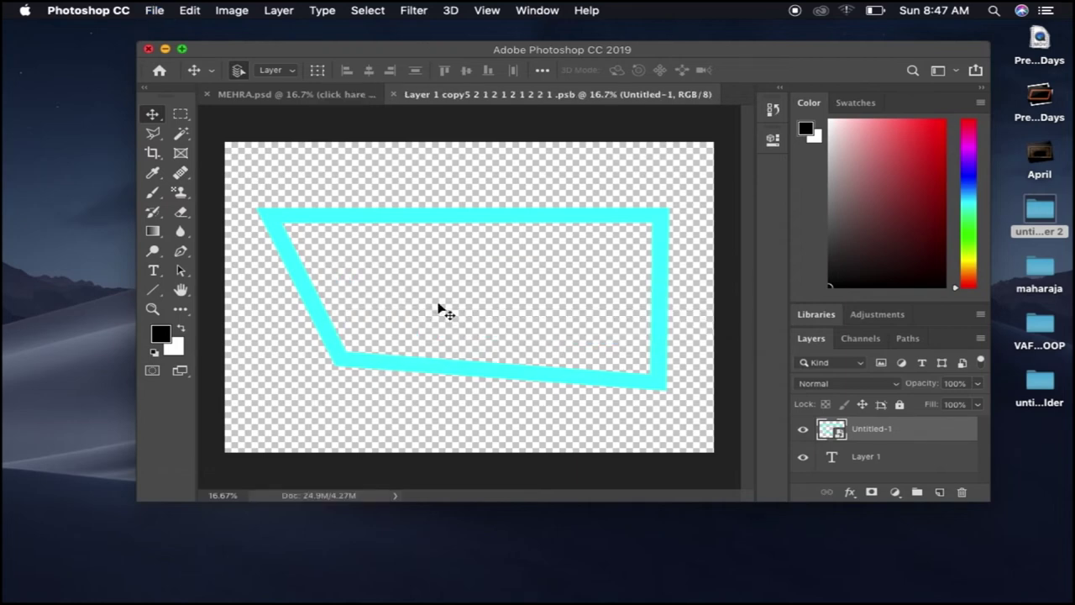
Step: Switch to MEHRA.psd, enlarge the window to full size and make the light group visible
{"action": "left_click", "coordinate": [313, 95]}
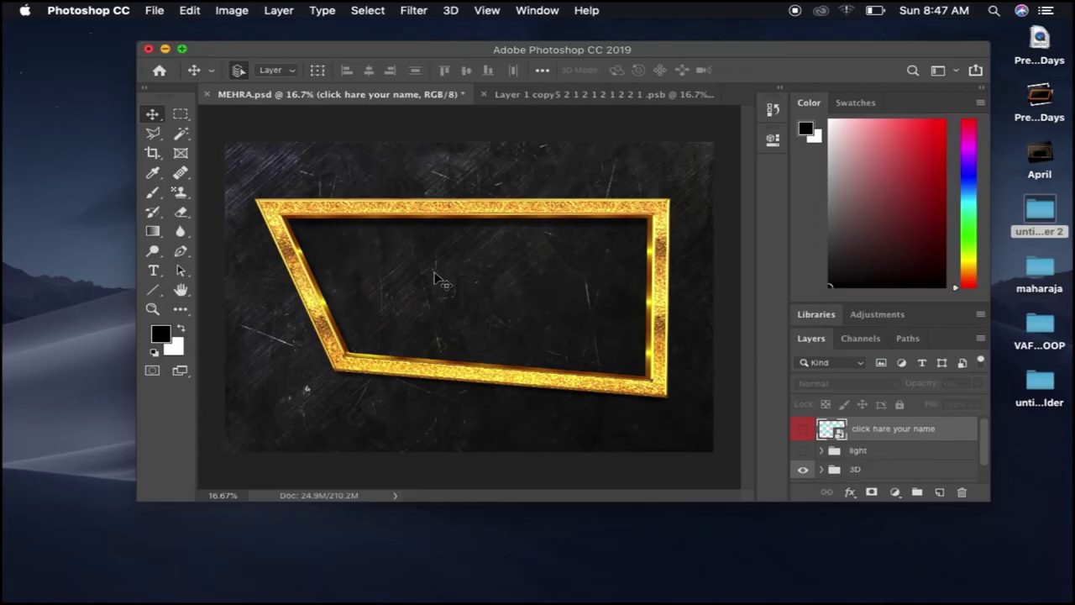
{"action": "left_click", "coordinate": [182, 50]}
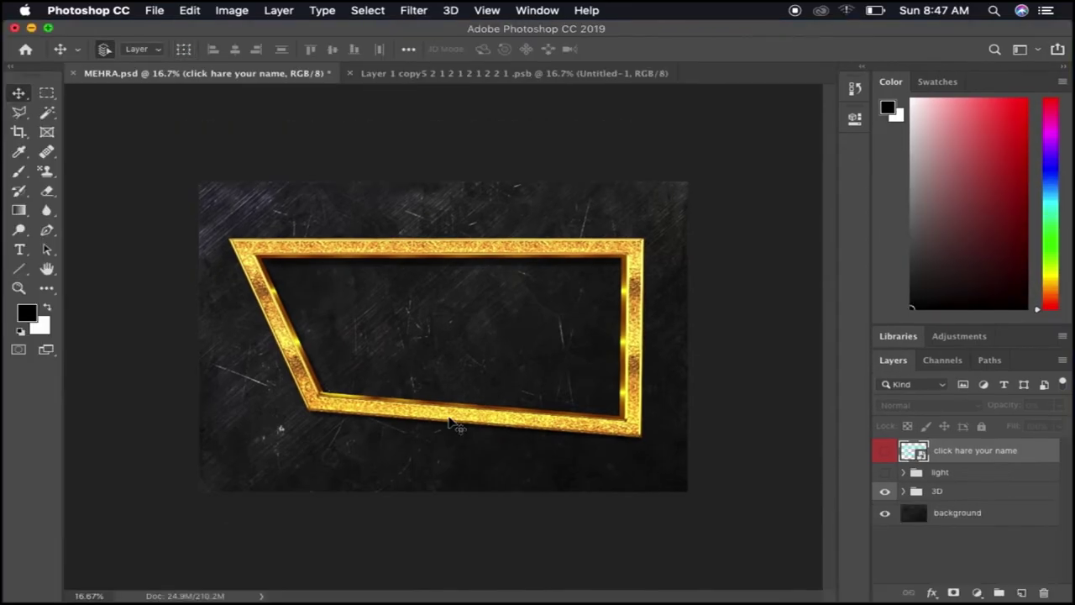
{"action": "key", "text": "super+equal"}
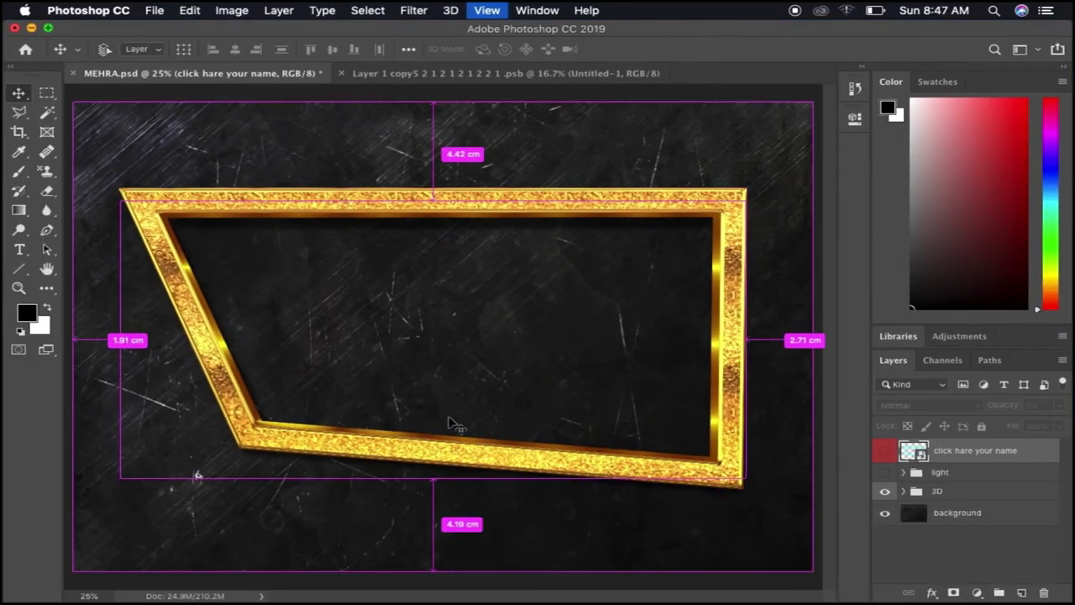
{"action": "key", "text": "super+equal"}
{"action": "key", "text": "super+minus"}
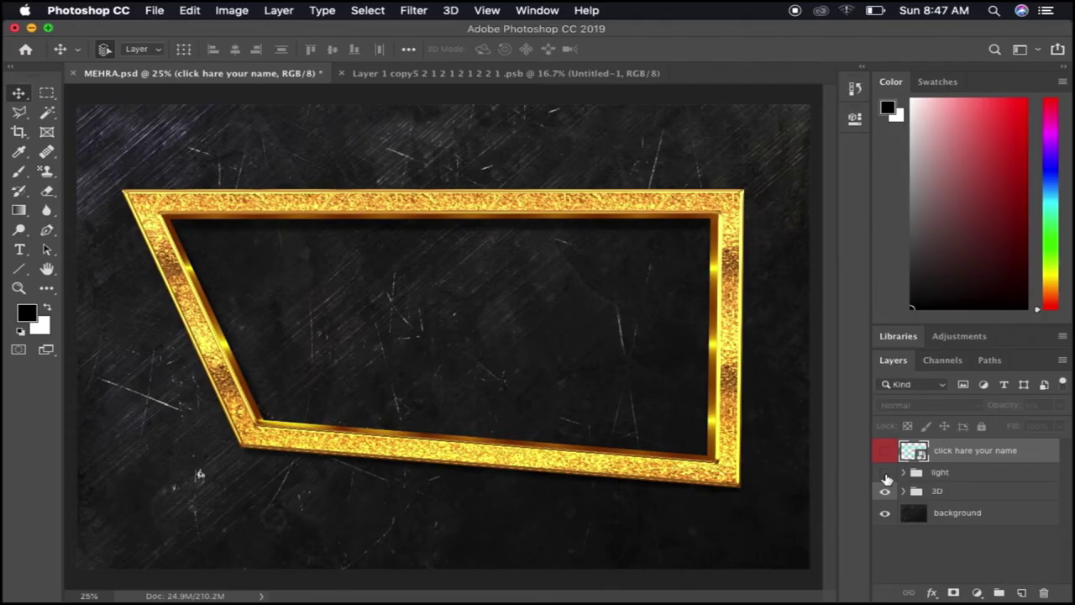
{"action": "left_click", "coordinate": [884, 473]}
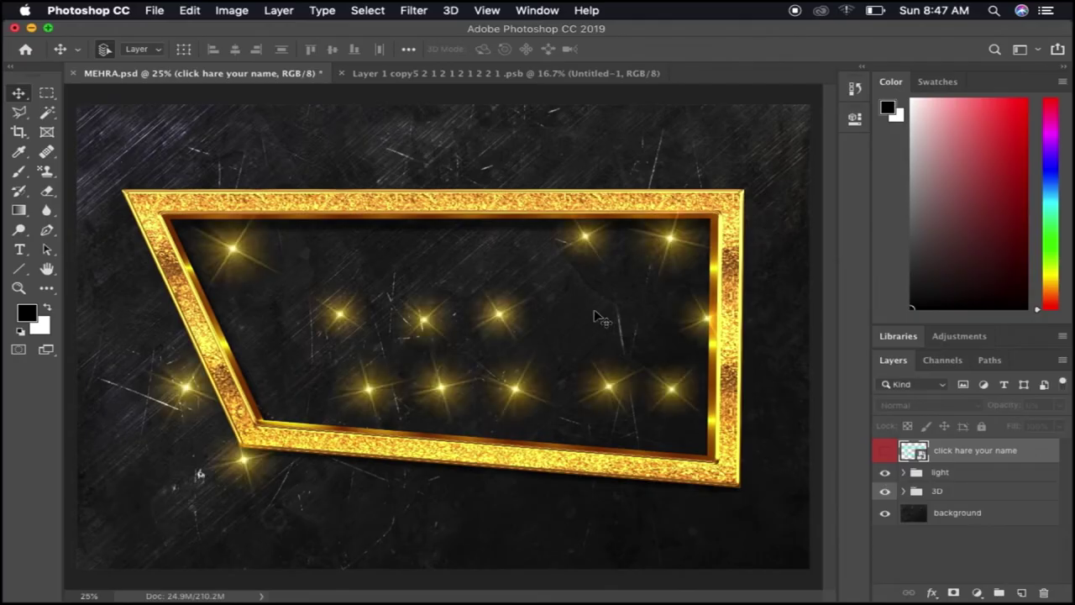
Step: Move seven light sparkles onto the frame's top edge, upper corners, slanted left edge, lower-left corner and the start of the bottom edge
{"action": "left_click_drag", "start_coordinate": [588, 241], "coordinate": [729, 205]}
{"action": "left_click_drag", "start_coordinate": [675, 241], "coordinate": [573, 208]}
{"action": "left_click_drag", "start_coordinate": [501, 317], "coordinate": [420, 200]}
{"action": "left_click_drag", "start_coordinate": [425, 319], "coordinate": [260, 217]}
{"action": "left_click_drag", "start_coordinate": [235, 252], "coordinate": [122, 244]}
{"action": "left_click_drag", "start_coordinate": [343, 310], "coordinate": [252, 420]}
{"action": "left_click_drag", "start_coordinate": [235, 248], "coordinate": [175, 277]}
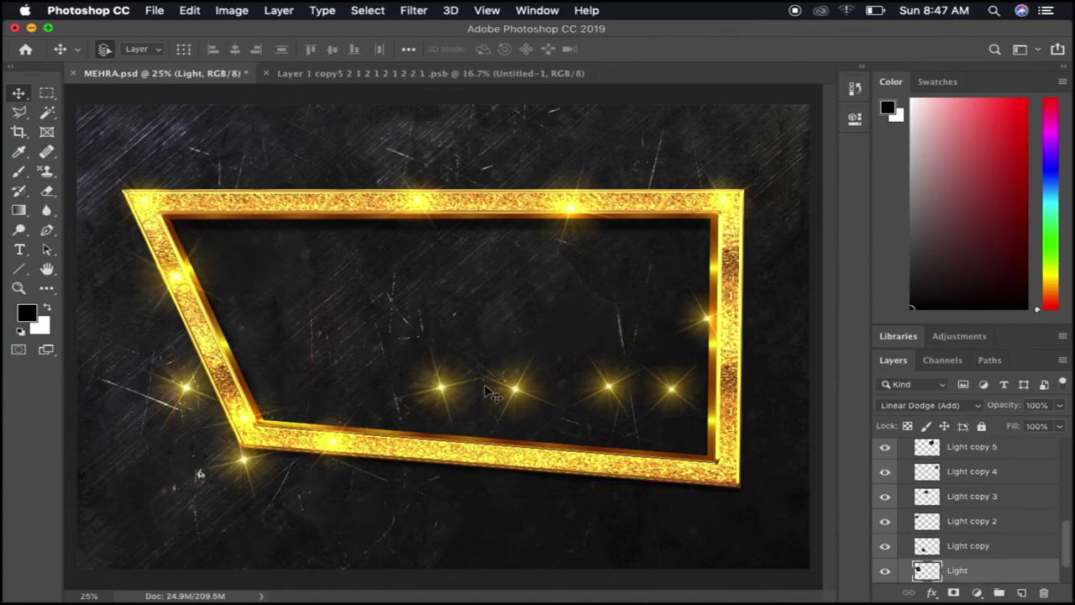
Step: Move the remaining light sparkles onto the frame's bottom edge, lower-right corner, right edge and slanted left edge
{"action": "left_click_drag", "start_coordinate": [439, 384], "coordinate": [468, 453]}
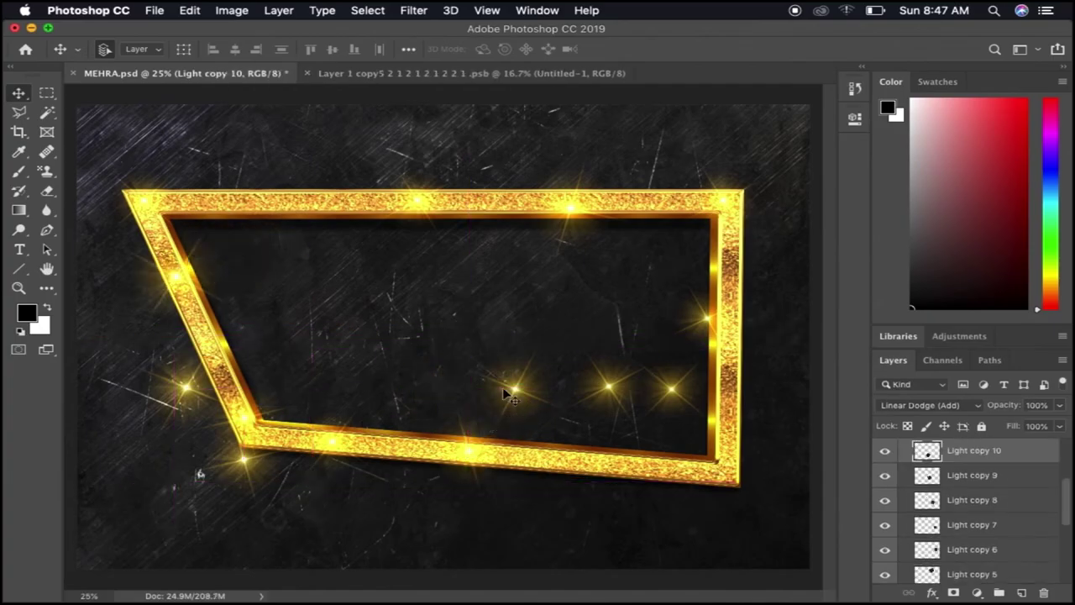
{"action": "left_click_drag", "start_coordinate": [515, 390], "coordinate": [546, 460]}
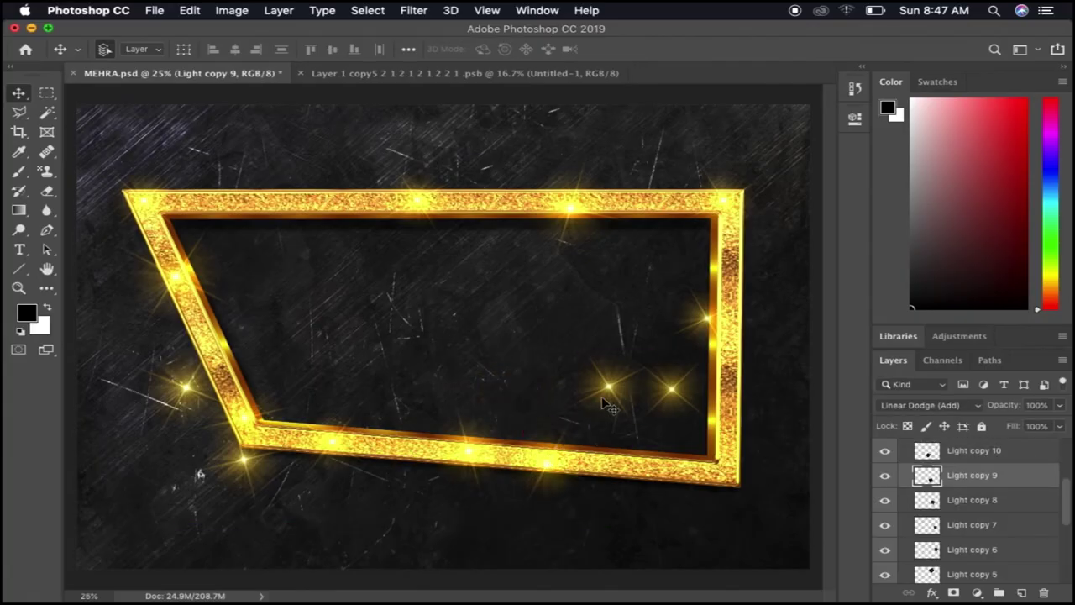
{"action": "left_click_drag", "start_coordinate": [611, 388], "coordinate": [718, 454]}
{"action": "mouse_move", "coordinate": [720, 333]}
{"action": "left_mouse_down"}
{"action": "mouse_move", "coordinate": [713, 325]}
{"action": "mouse_move", "coordinate": [739, 308]}
{"action": "mouse_move", "coordinate": [735, 336]}
{"action": "left_mouse_up"}
{"action": "left_click_drag", "start_coordinate": [199, 420], "coordinate": [216, 268]}
Step: Toggle the light group's visibility repeatedly to compare the gold frame with and without sparkles, ending with the group hidden
{"action": "scroll", "coordinate": [895, 479], "scroll_direction": "up", "scroll_amount": 1}
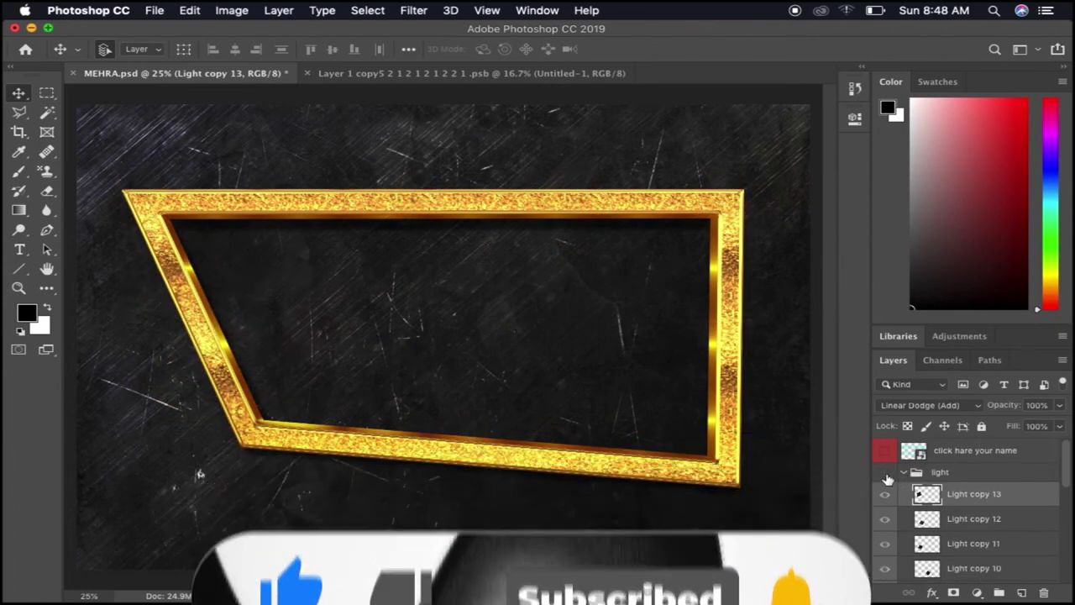
{"action": "left_click", "coordinate": [886, 475]}
{"action": "left_click", "coordinate": [886, 474]}
{"action": "left_click", "coordinate": [886, 475]}
{"action": "left_click", "coordinate": [886, 476]}
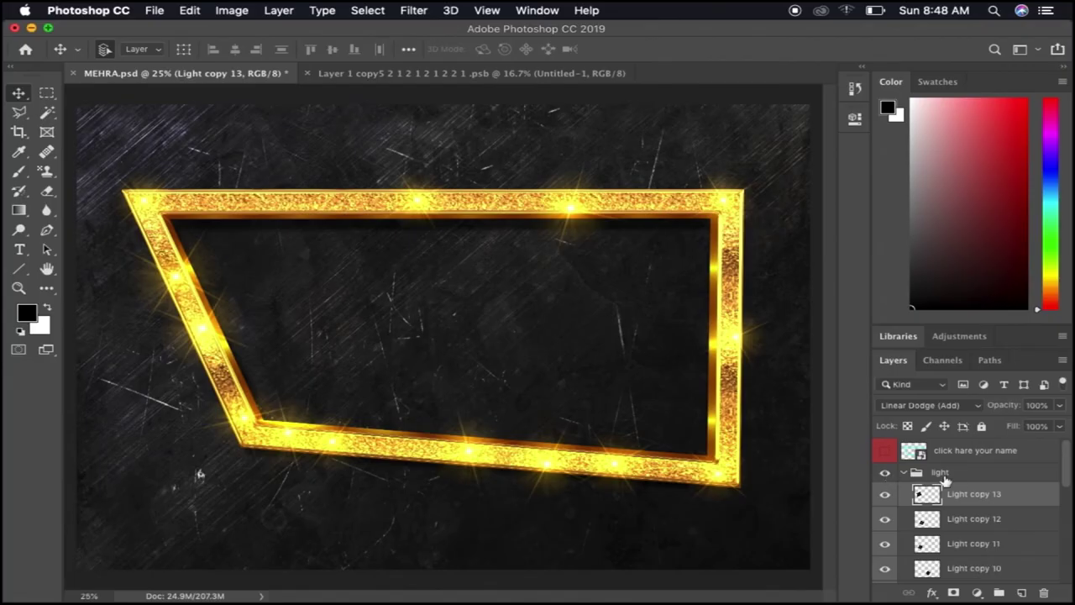
{"action": "left_click", "coordinate": [886, 476]}
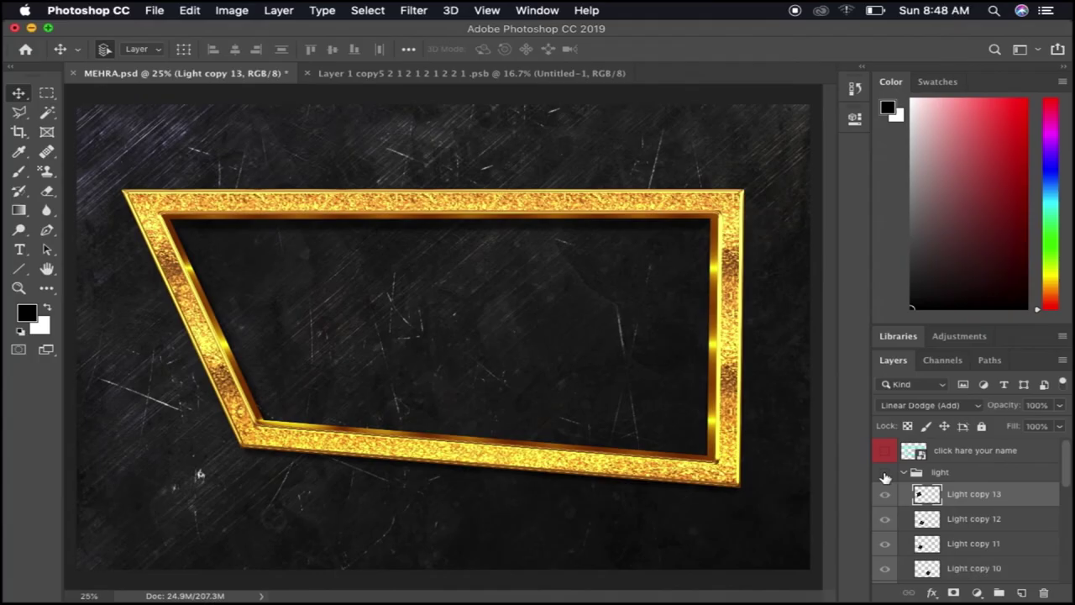
{"action": "left_click", "coordinate": [886, 475]}
{"action": "left_click", "coordinate": [886, 475]}
{"action": "left_click", "coordinate": [885, 476]}
{"action": "left_click", "coordinate": [886, 476]}
{"action": "left_click", "coordinate": [886, 475]}
{"action": "left_click", "coordinate": [885, 476]}
{"action": "left_click", "coordinate": [885, 475]}
{"action": "left_click", "coordinate": [885, 475]}
{"action": "left_click", "coordinate": [886, 476]}
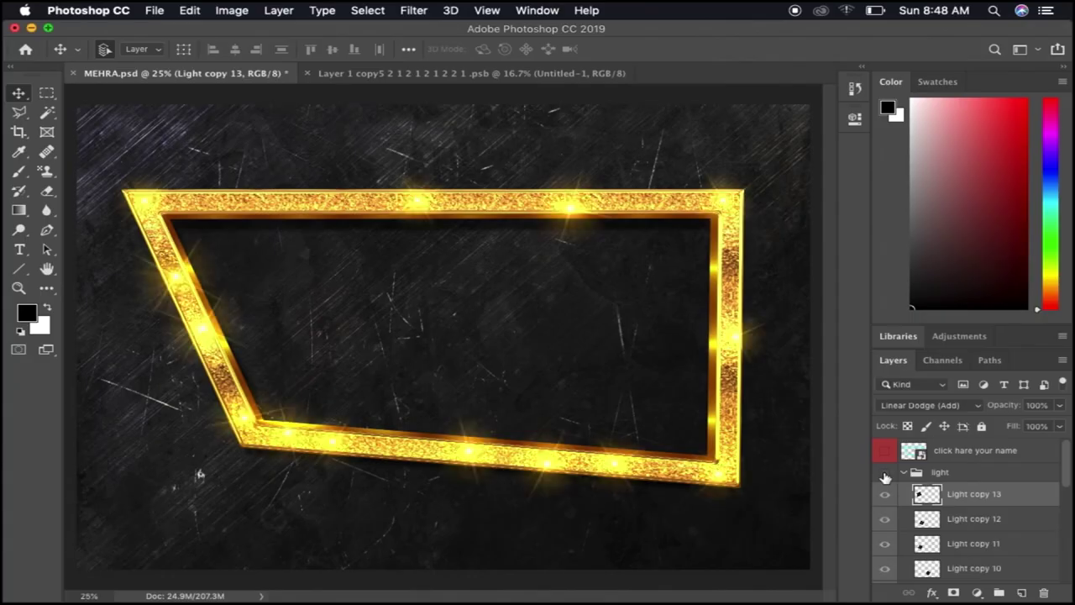
{"action": "left_click", "coordinate": [885, 476]}
{"action": "left_click", "coordinate": [885, 475]}
{"action": "left_click", "coordinate": [886, 476]}
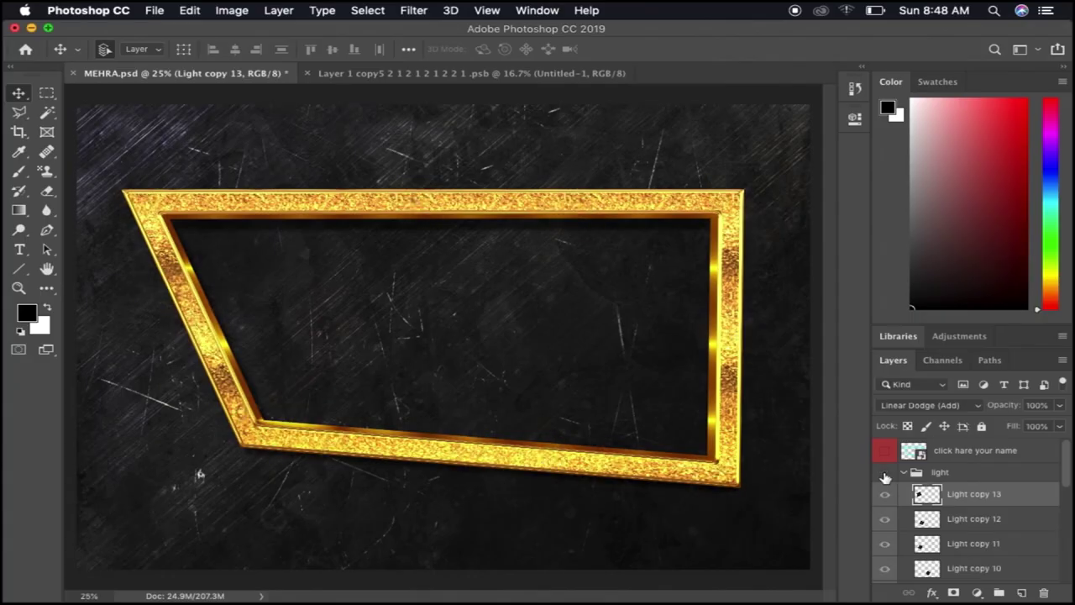
{"action": "left_click", "coordinate": [885, 475]}
{"action": "left_click", "coordinate": [886, 475]}
{"action": "left_click", "coordinate": [885, 475]}
{"action": "left_click", "coordinate": [885, 475]}
{"action": "left_click", "coordinate": [885, 476]}
{"action": "left_click", "coordinate": [886, 475]}
{"action": "left_click", "coordinate": [885, 475]}
{"action": "left_click", "coordinate": [886, 475]}
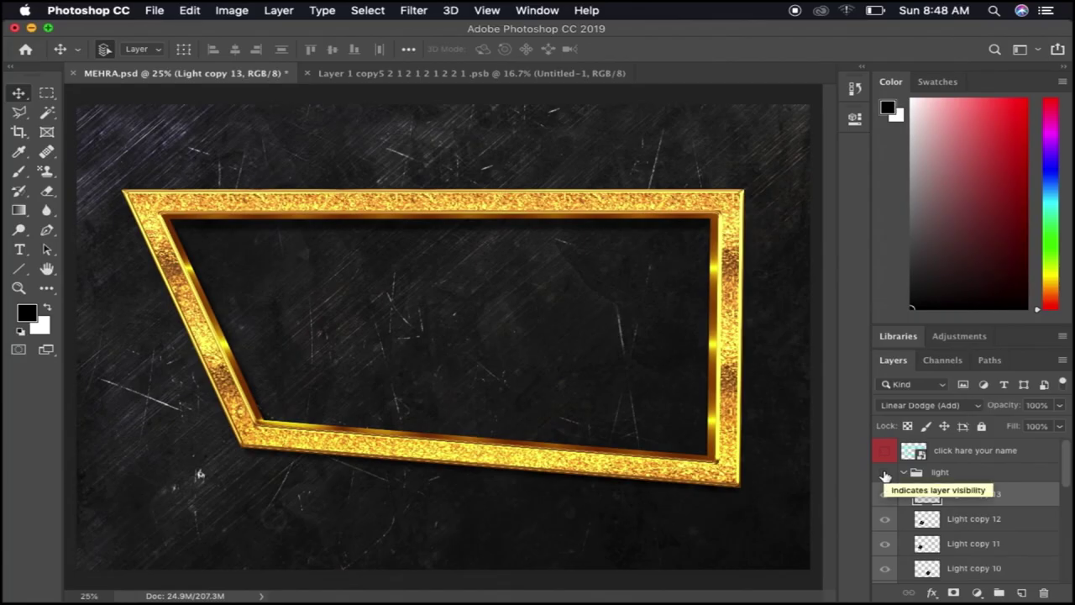
Step: Close the MEHRA.psd document window
{"action": "left_click", "coordinate": [15, 28]}
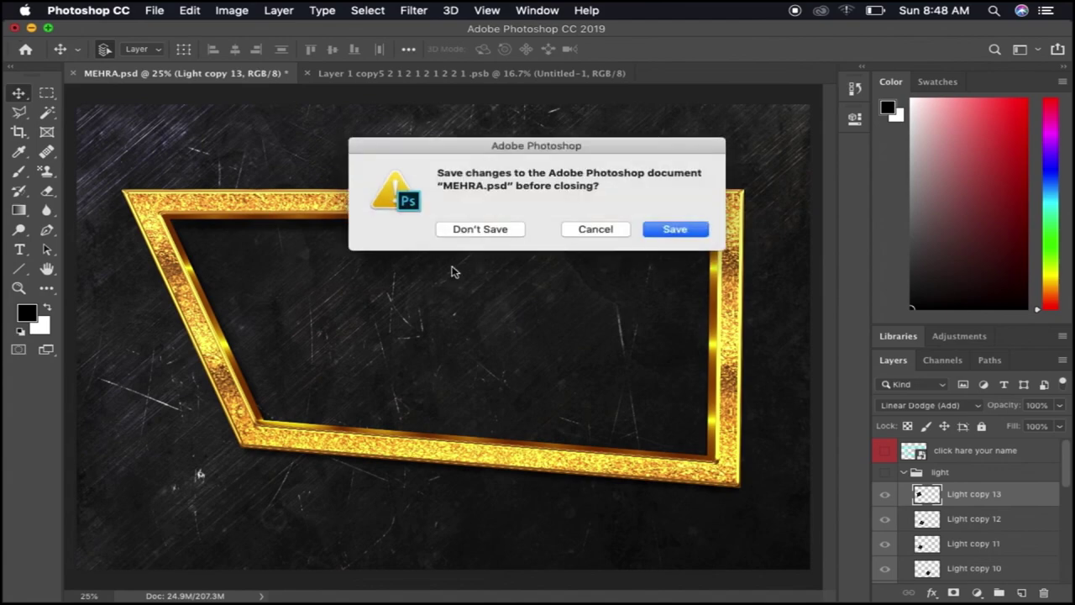